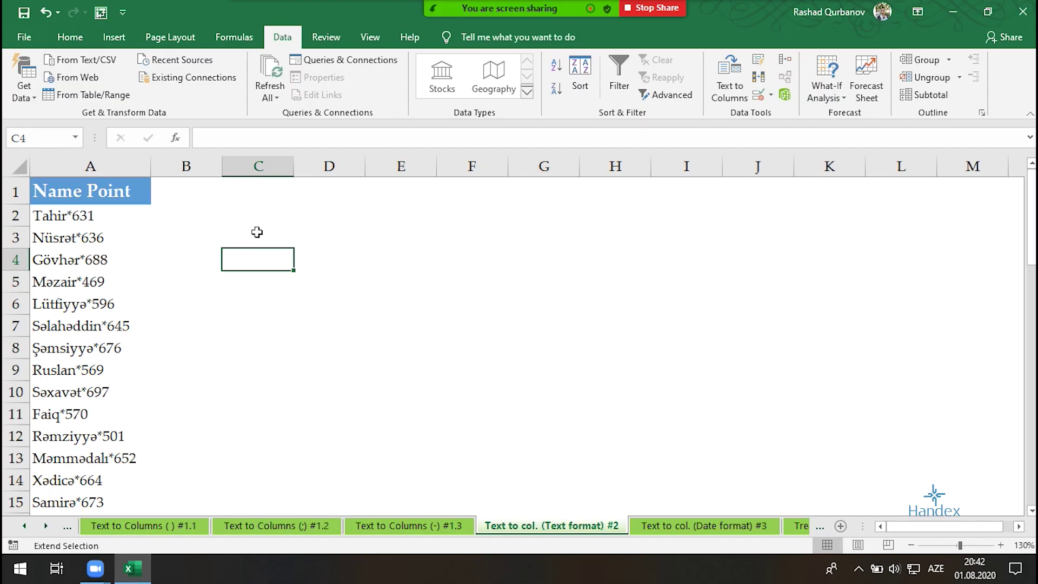
# Step: Select column A, step through the Text to Columns wizard, then cancel it
pyautogui.click(92, 166)
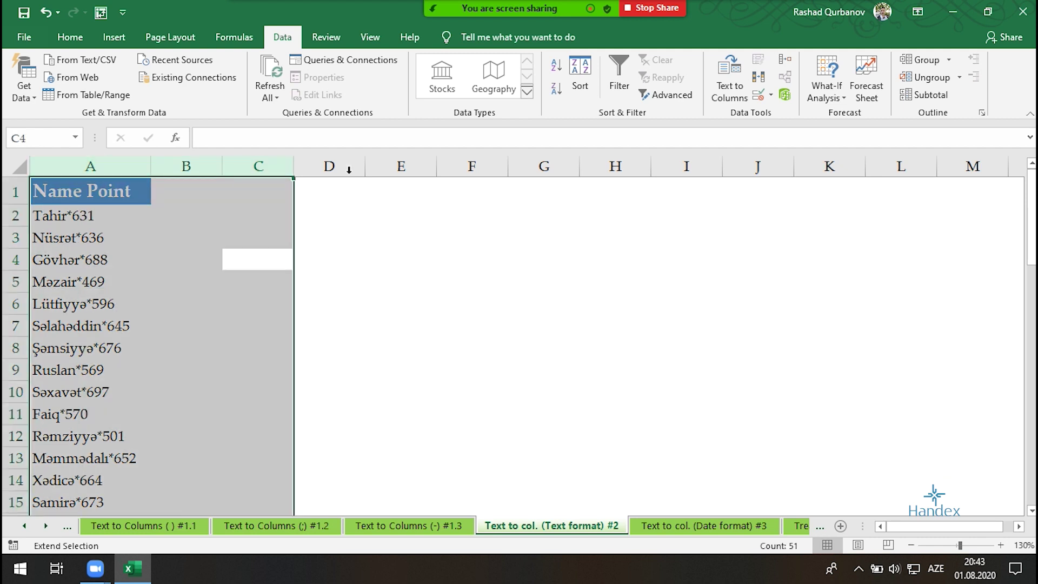
pyautogui.press('F8')
pyautogui.click(141, 164)
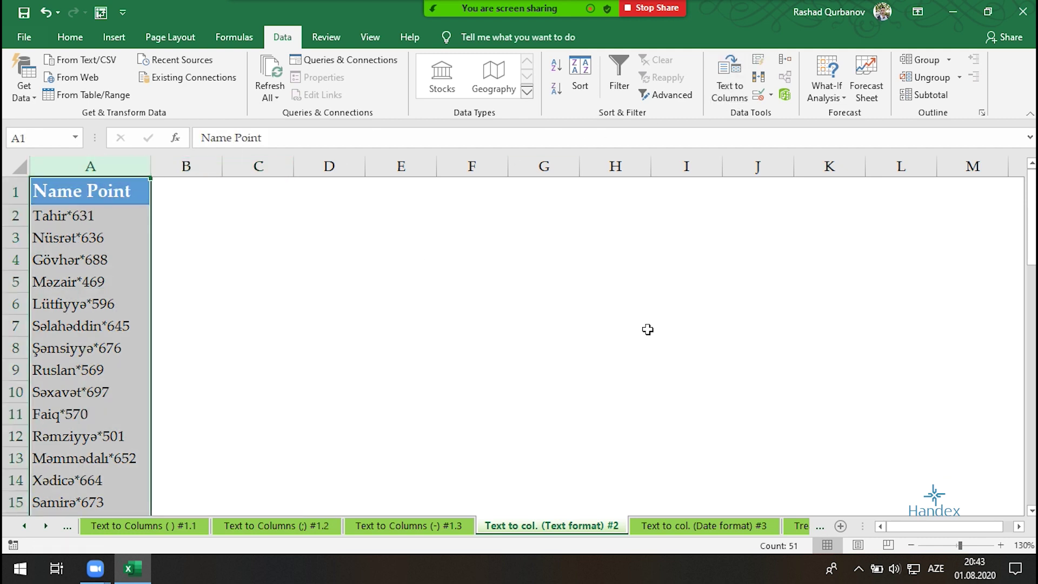
pyautogui.click(731, 98)
pyautogui.click(731, 98)
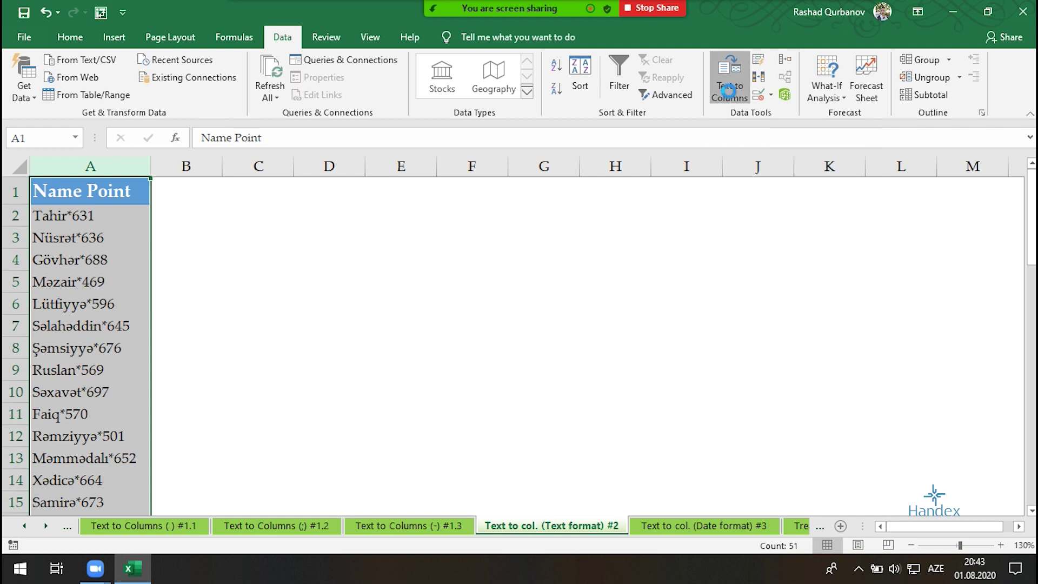
pyautogui.click(943, 338)
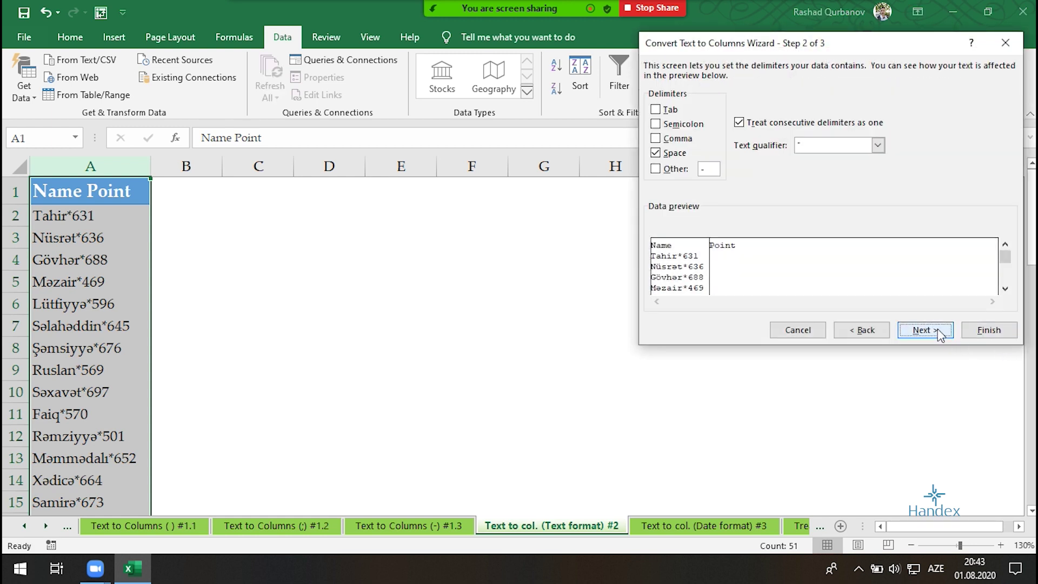
pyautogui.click(933, 327)
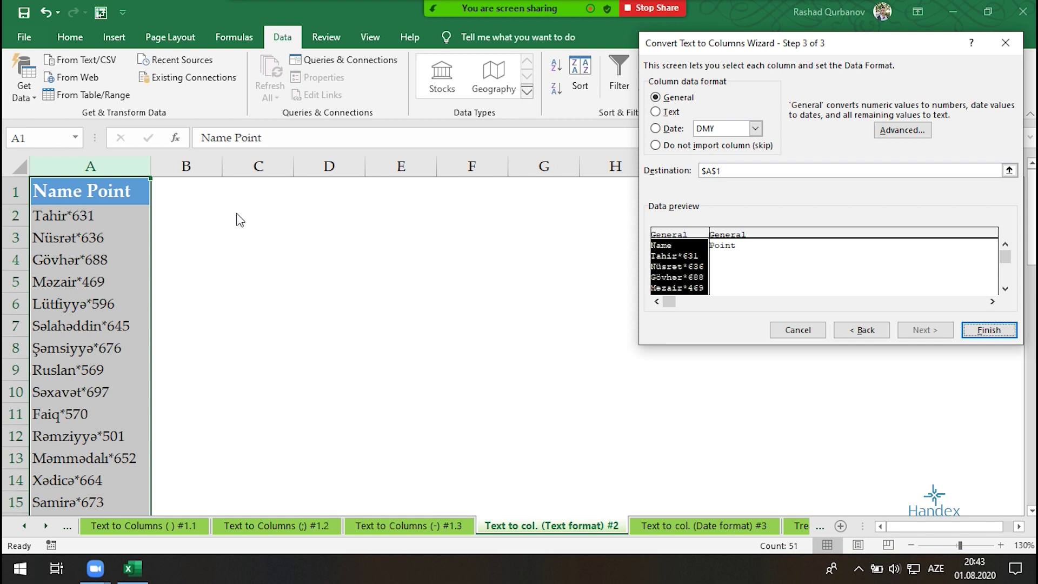
pyautogui.moveTo(93, 240)
pyautogui.mouseDown()
pyautogui.moveTo(188, 213)
pyautogui.moveTo(235, 228)
pyautogui.moveTo(195, 257)
pyautogui.mouseUp()
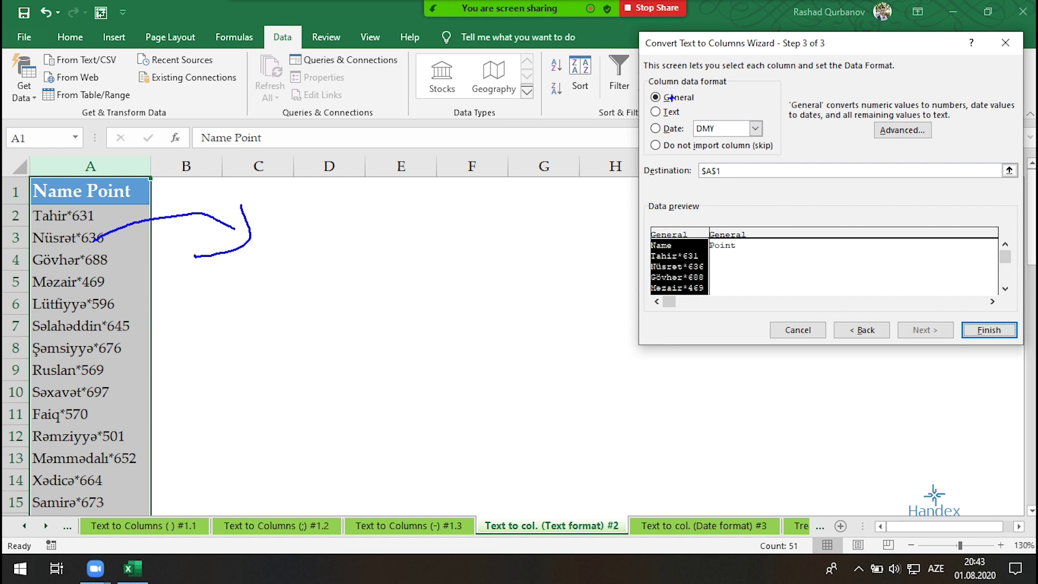
pyautogui.press('Escape')
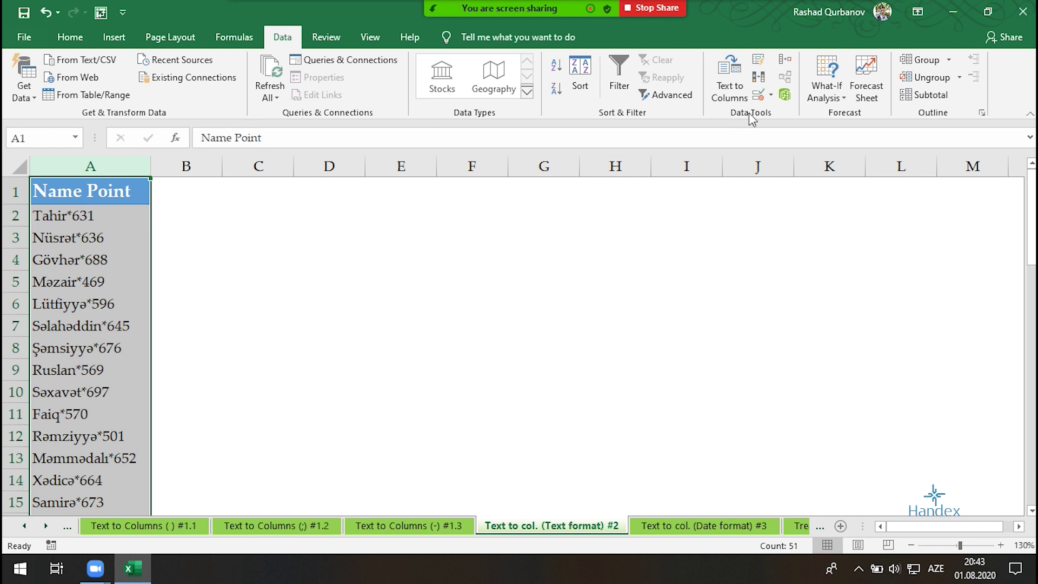
# Step: Split column A at the * delimiter into columns B and C, starting at $B$1
pyautogui.click(729, 81)
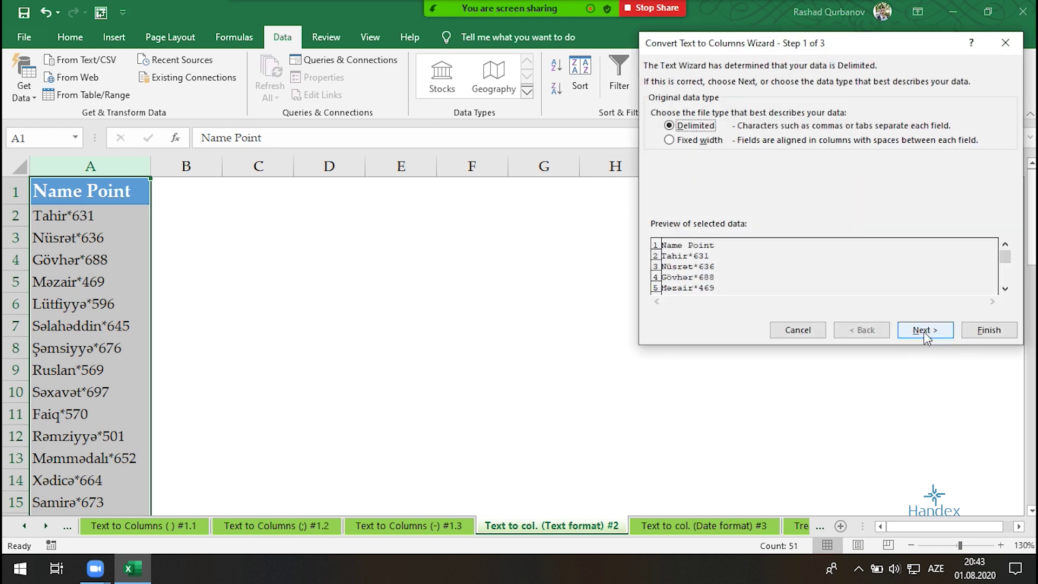
pyautogui.click(924, 330)
pyautogui.click(684, 169)
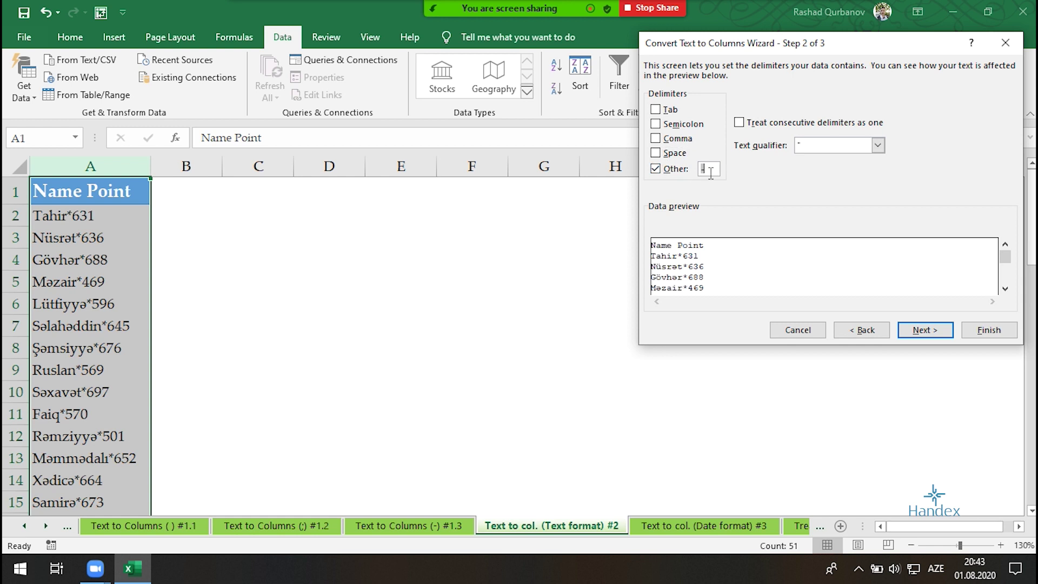
pyautogui.write('*')
pyautogui.click(924, 330)
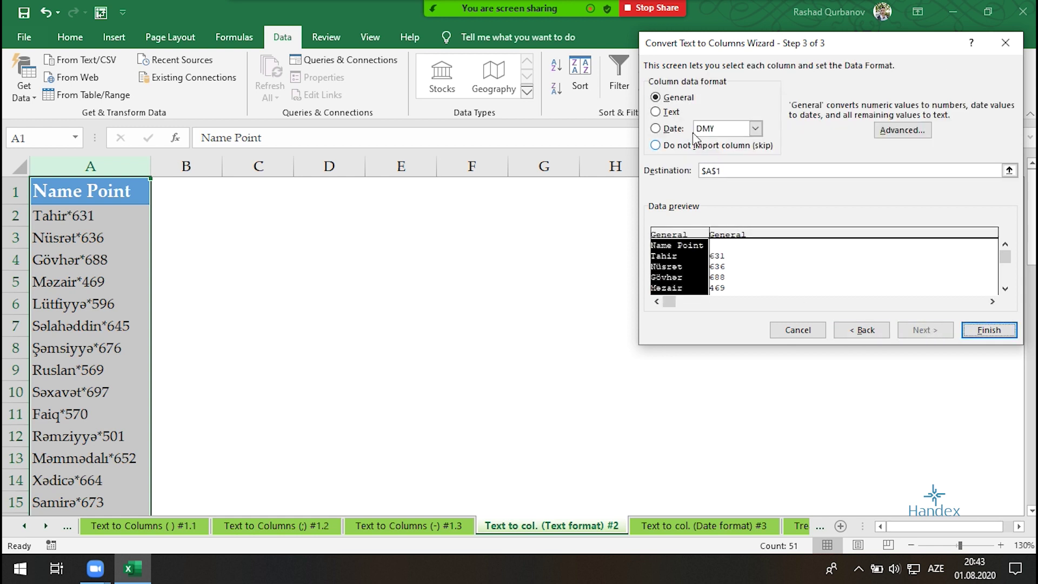
pyautogui.click(740, 170)
pyautogui.click(162, 190)
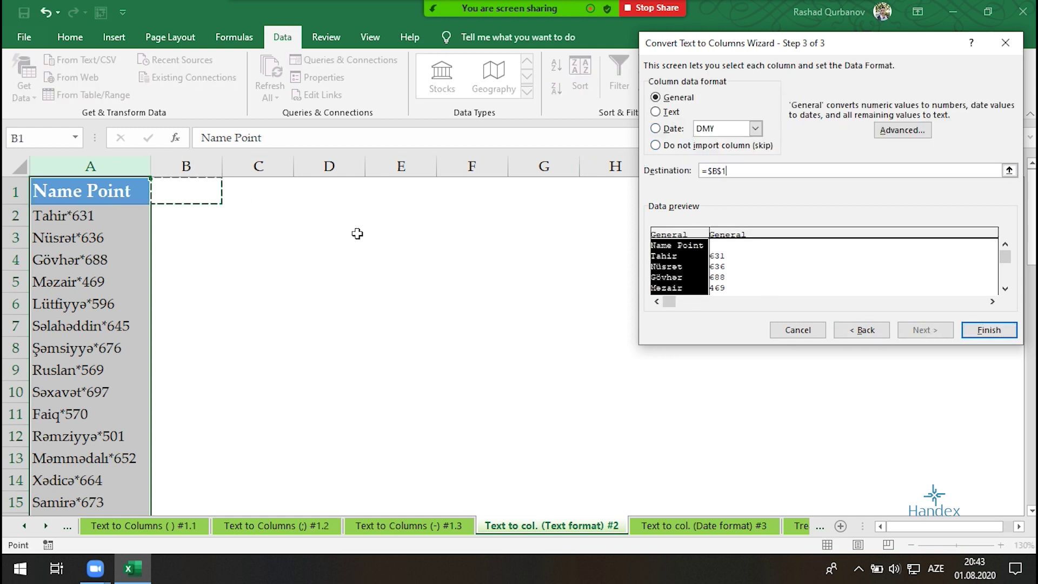
pyautogui.click(977, 335)
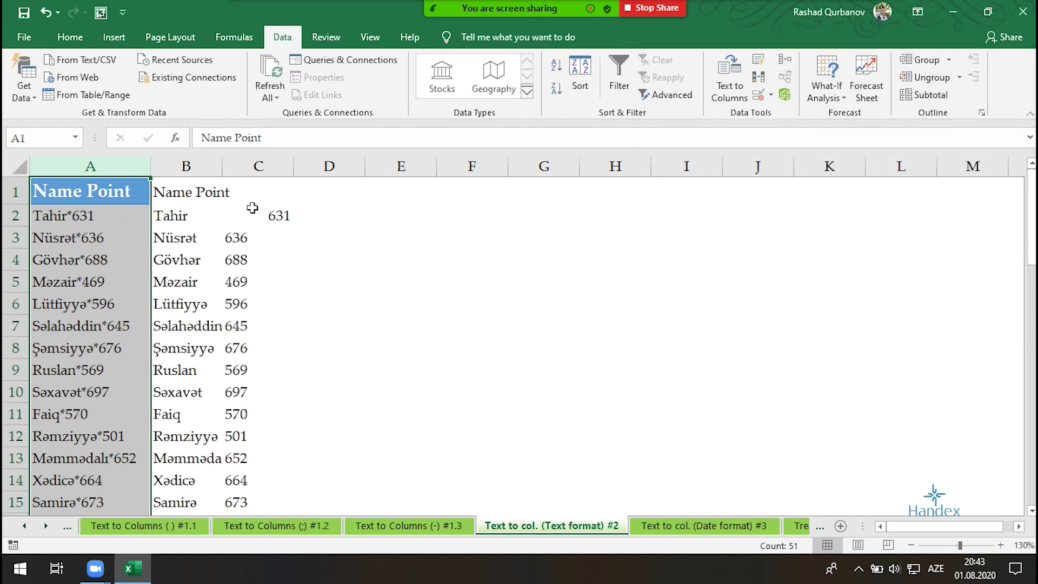
# Step: Check the split results, such as the name in B6 and the point value in C6
pyautogui.click(180, 216)
pyautogui.click(204, 300)
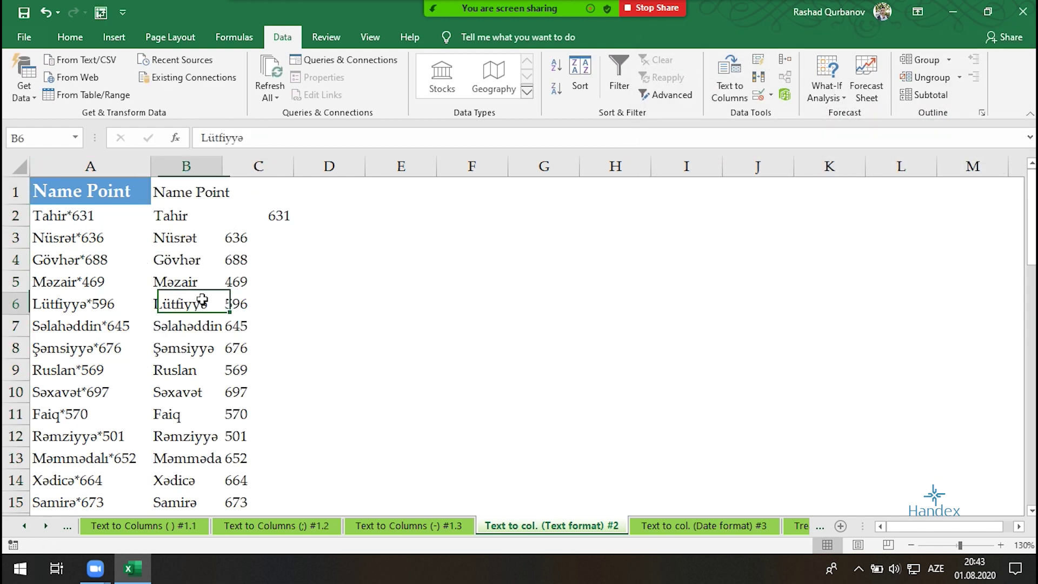
pyautogui.click(244, 302)
pyautogui.doubleClick(173, 306)
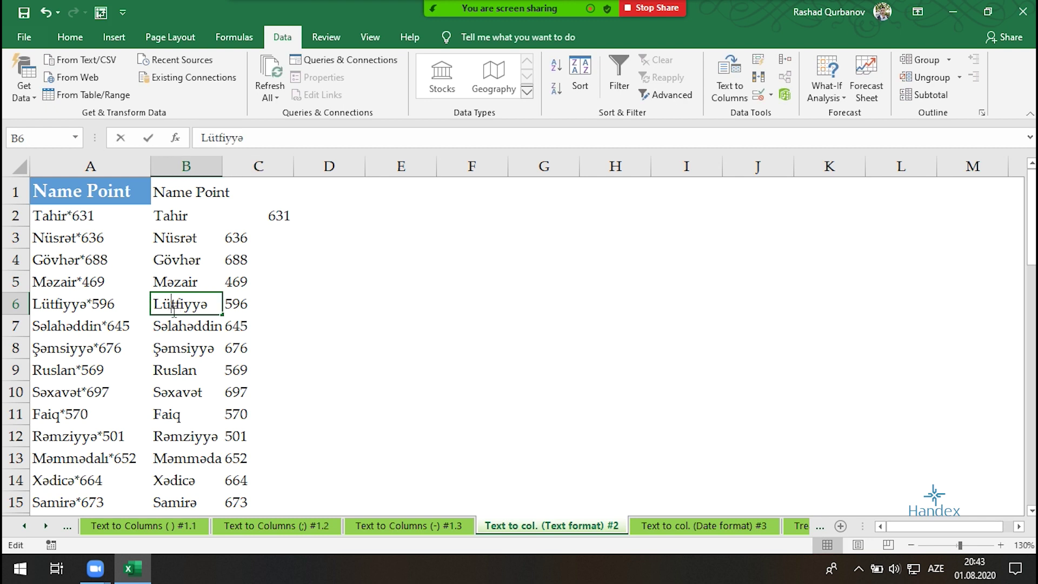
# Step: Clear columns B–D and undo it, then AutoSum the points into C52
pyautogui.moveTo(186, 166); pyautogui.dragTo(319, 165)
pyautogui.press('Delete')
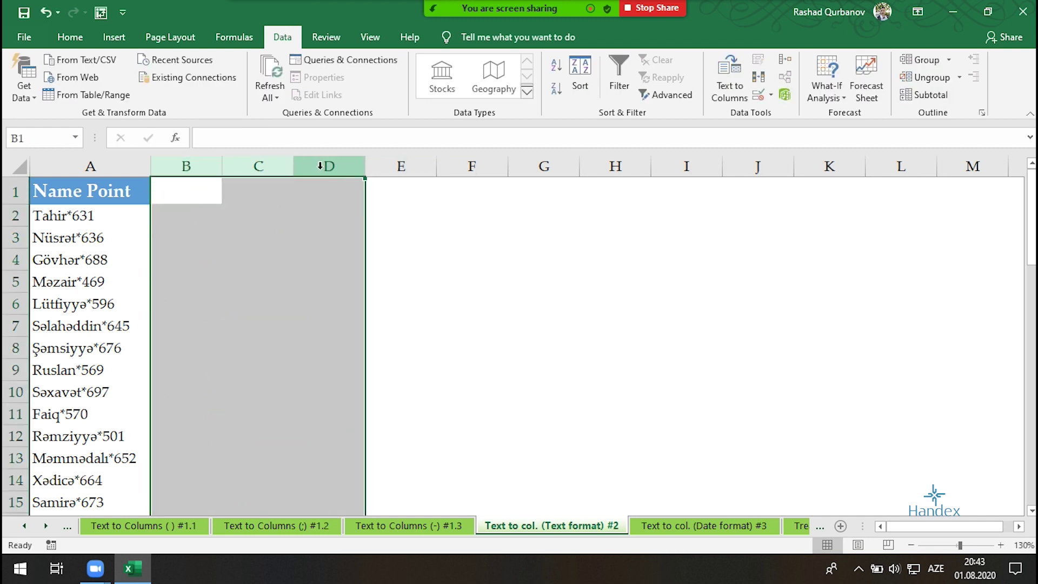
pyautogui.hotkey('ctrl', 'z')
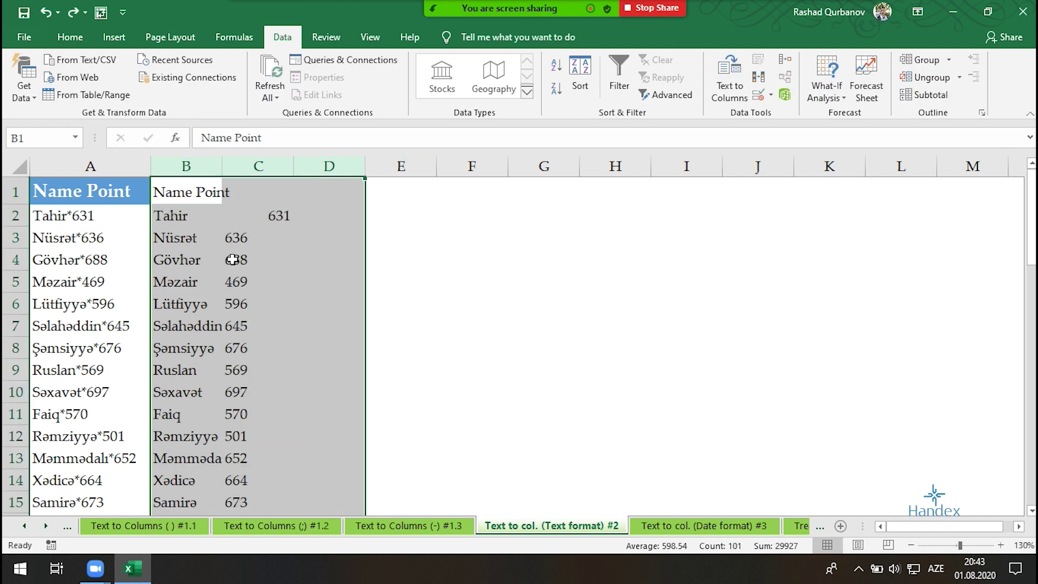
pyautogui.click(258, 229)
pyautogui.hotkey('ctrl', 'Down')
pyautogui.press('Down')
pyautogui.hotkey('alt', '=')
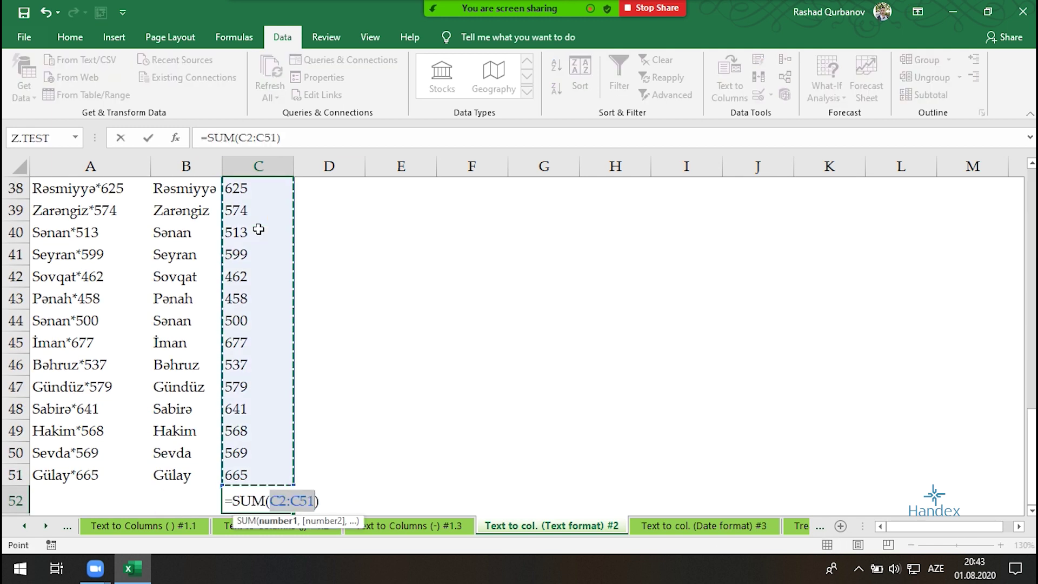
pyautogui.press('Return')
# Step: Change C52 from Text to General and redo the AutoSum, giving a total of 29927
pyautogui.click(267, 461)
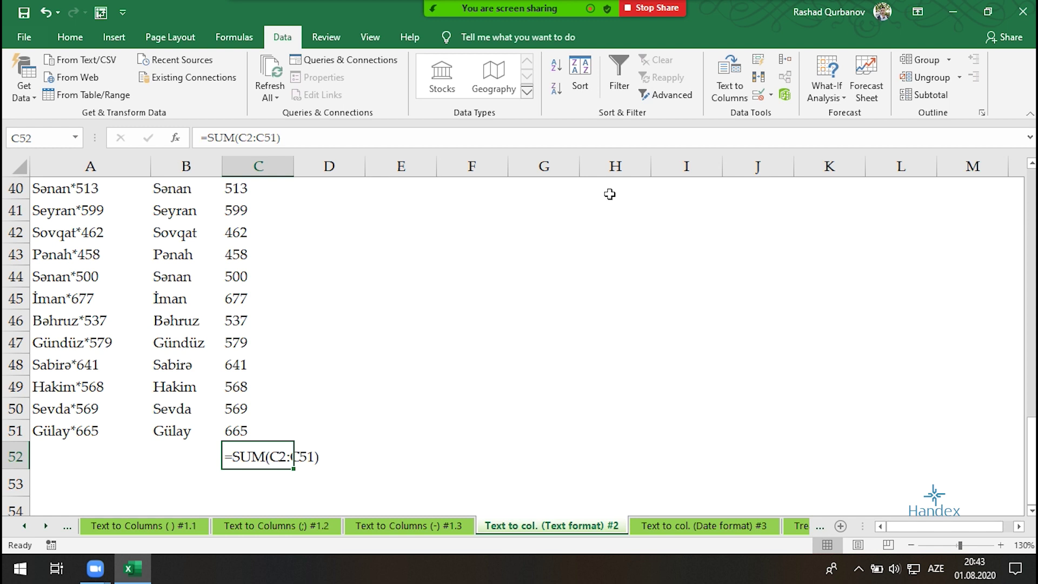
pyautogui.click(70, 36)
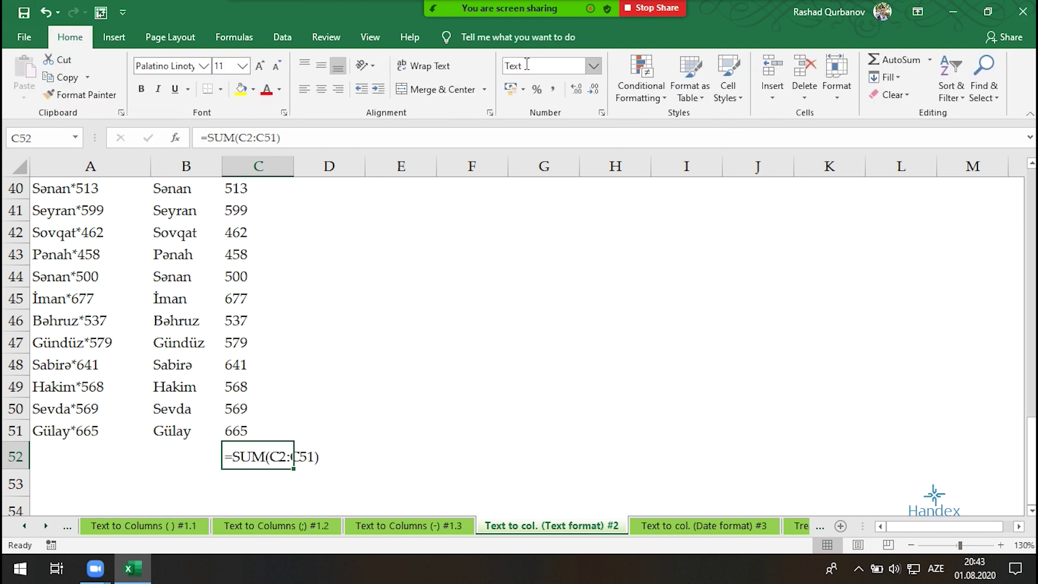
pyautogui.click(594, 66)
pyautogui.click(546, 87)
pyautogui.doubleClick(280, 457)
pyautogui.press('Escape')
pyautogui.press('Delete')
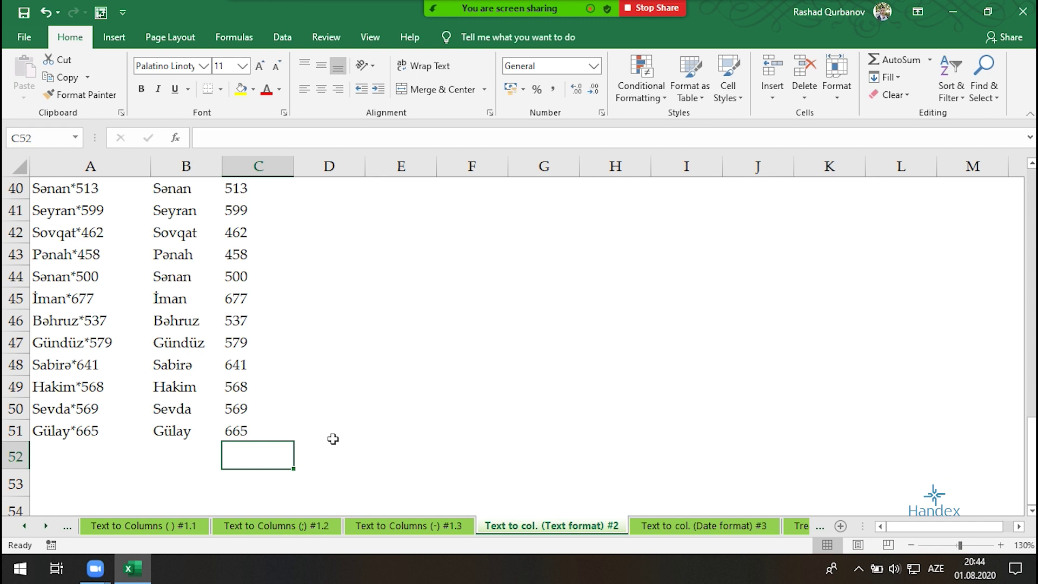
pyautogui.hotkey('alt', '=')
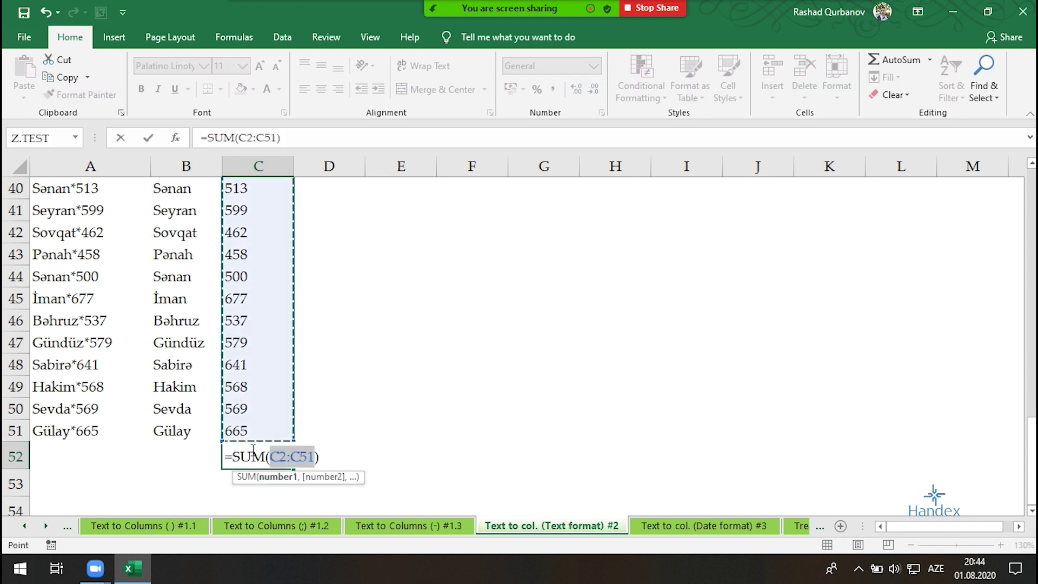
pyautogui.press('Return')
pyautogui.click(254, 456)
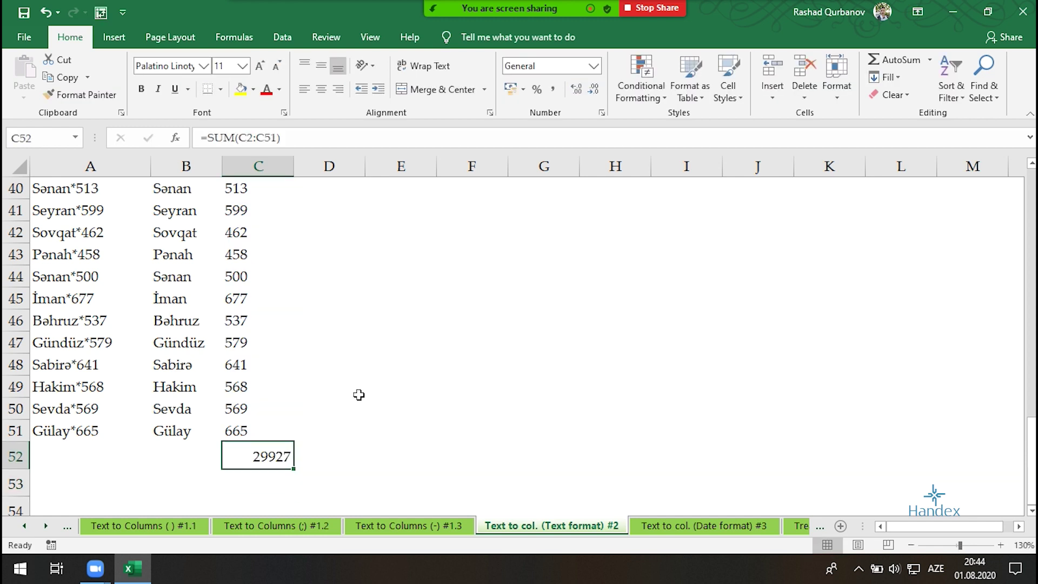
# Step: Delete the split names, points and total from columns B through D
pyautogui.scroll(3, 224, 276)
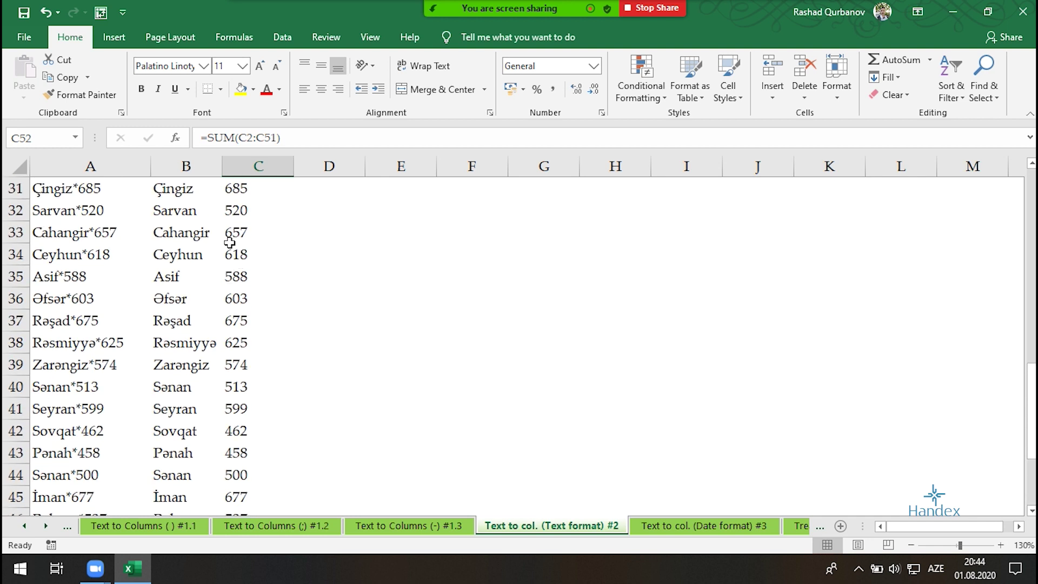
pyautogui.moveTo(186, 166); pyautogui.dragTo(329, 166)
pyautogui.press('Delete')
pyautogui.scroll(10, 130, 160)
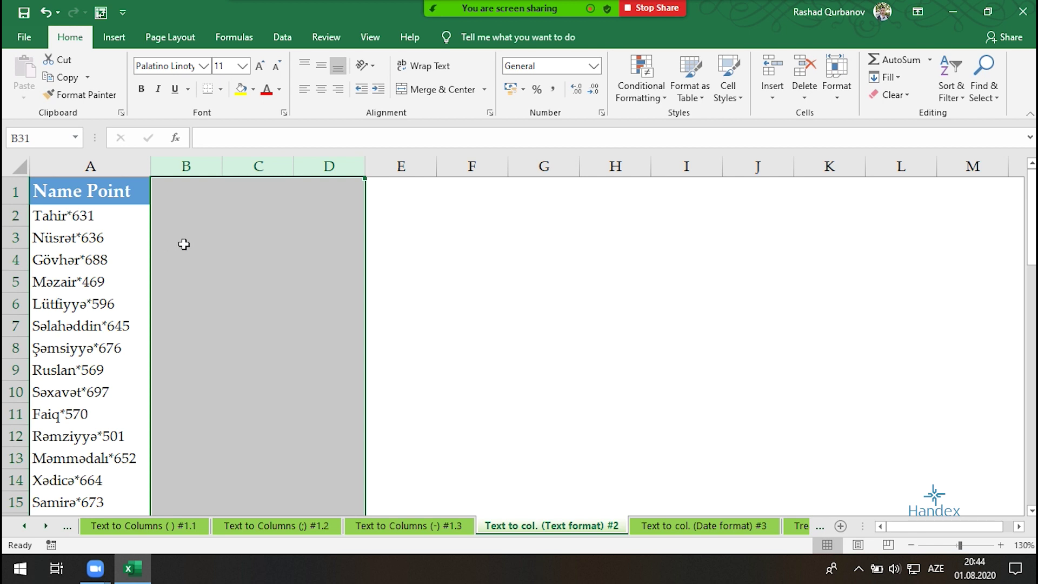
# Step: Select column A and advance Text to Columns to step 3, splitting on the * delimiter
pyautogui.click(184, 240)
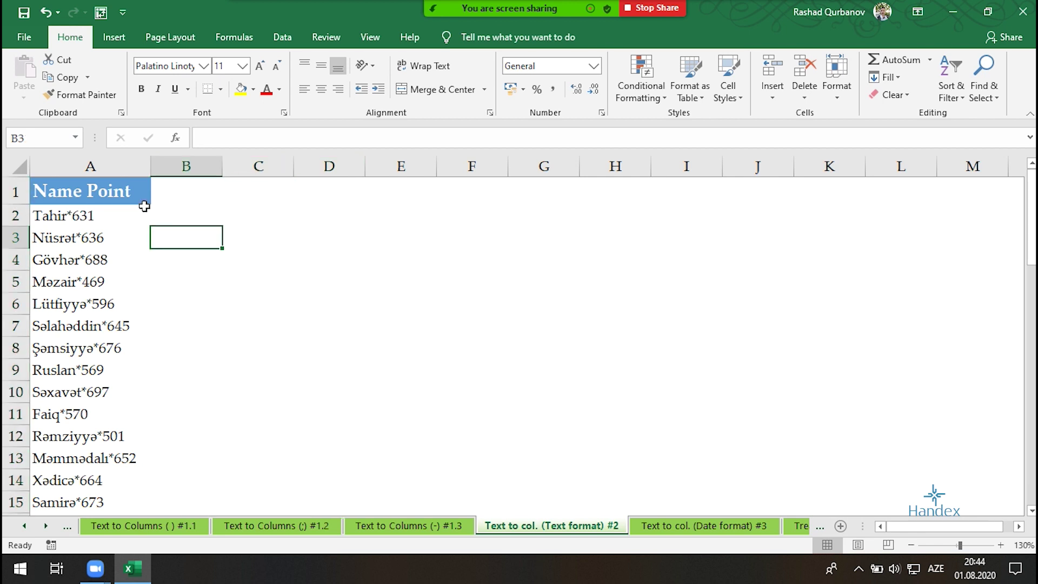
pyautogui.click(95, 164)
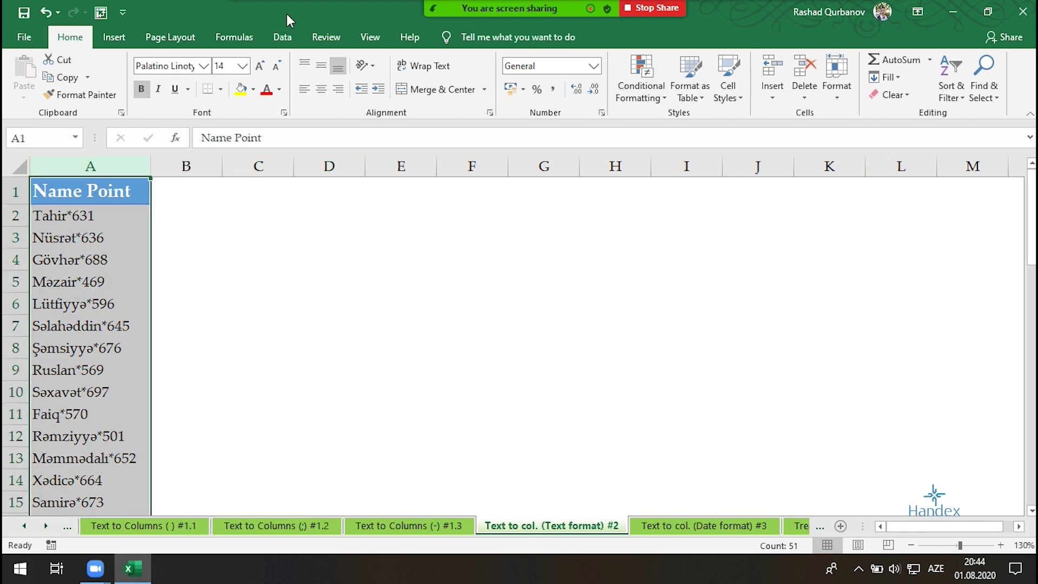
pyautogui.click(282, 37)
pyautogui.click(729, 81)
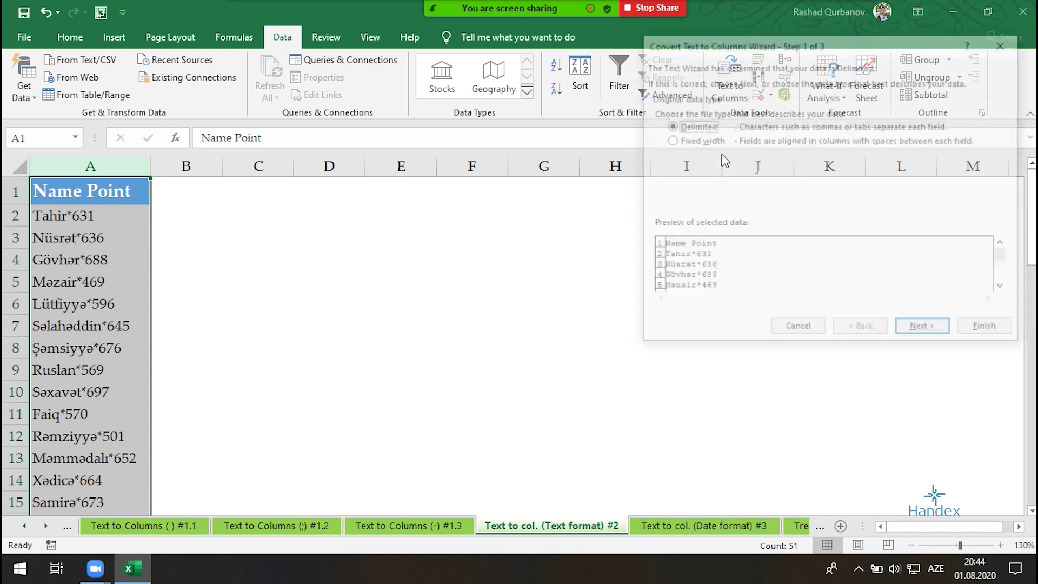
pyautogui.click(922, 326)
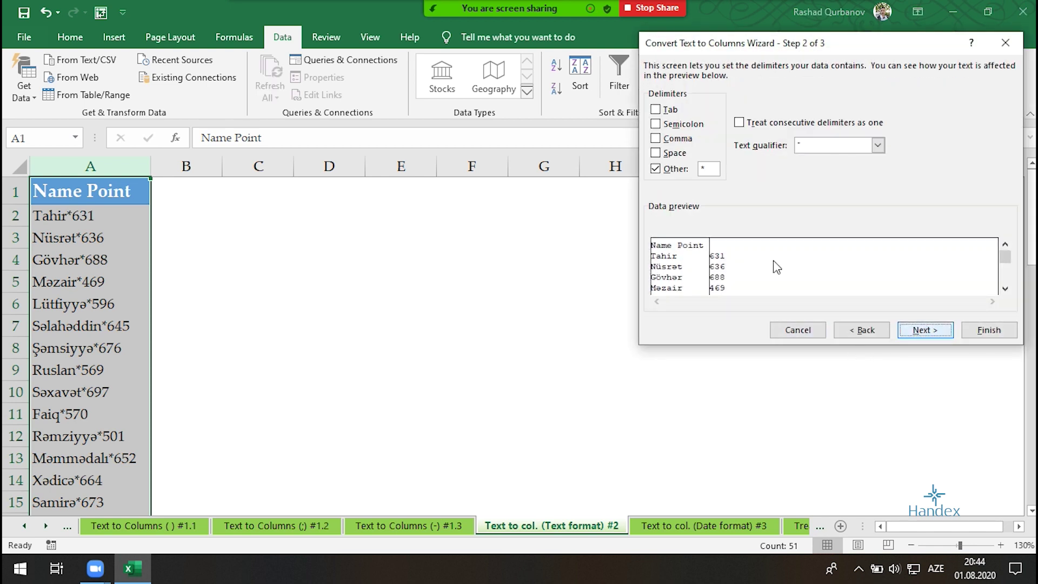
pyautogui.click(934, 324)
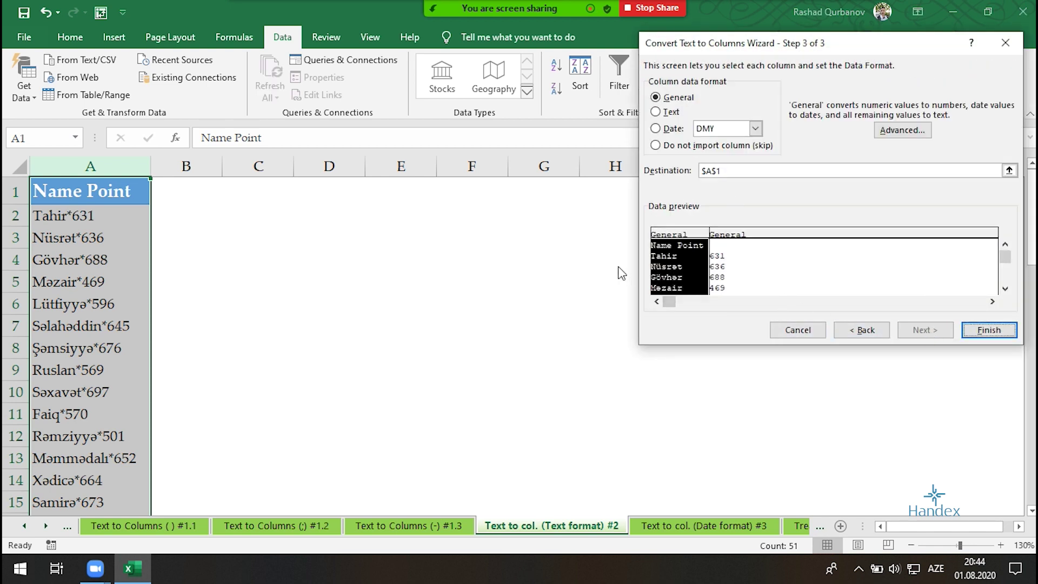
pyautogui.moveTo(874, 43); pyautogui.dragTo(611, 41)
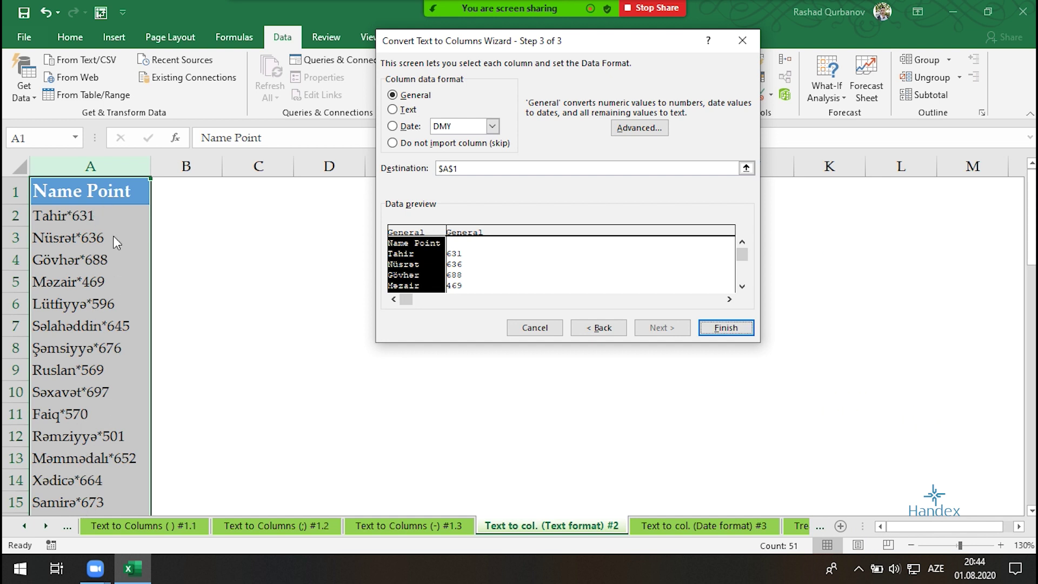
# Step: Set the names column in the wizard preview to 'Do not import'
pyautogui.click(448, 264)
pyautogui.click(405, 261)
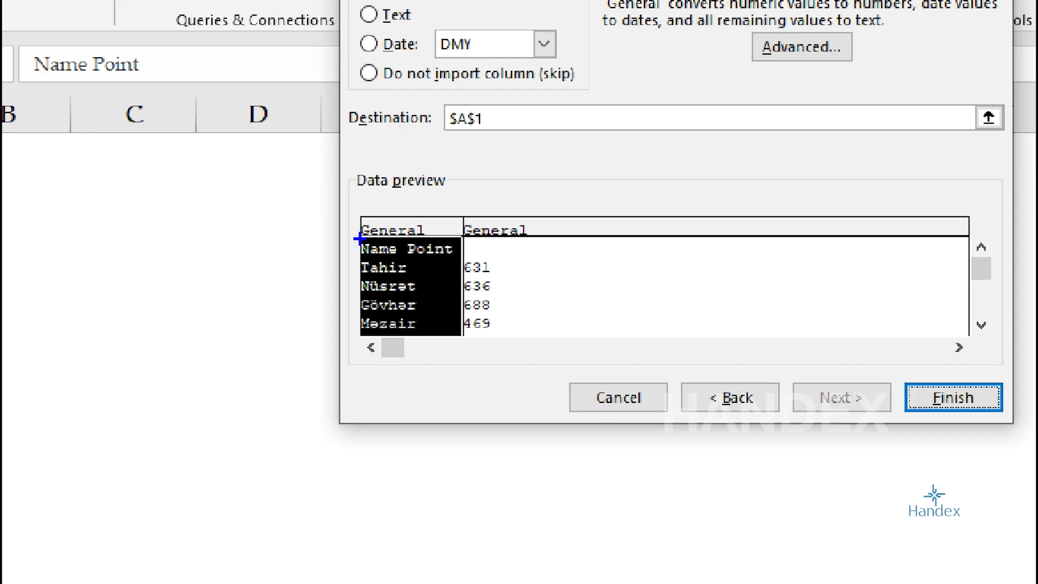
pyautogui.moveTo(369, 237); pyautogui.dragTo(565, 231)
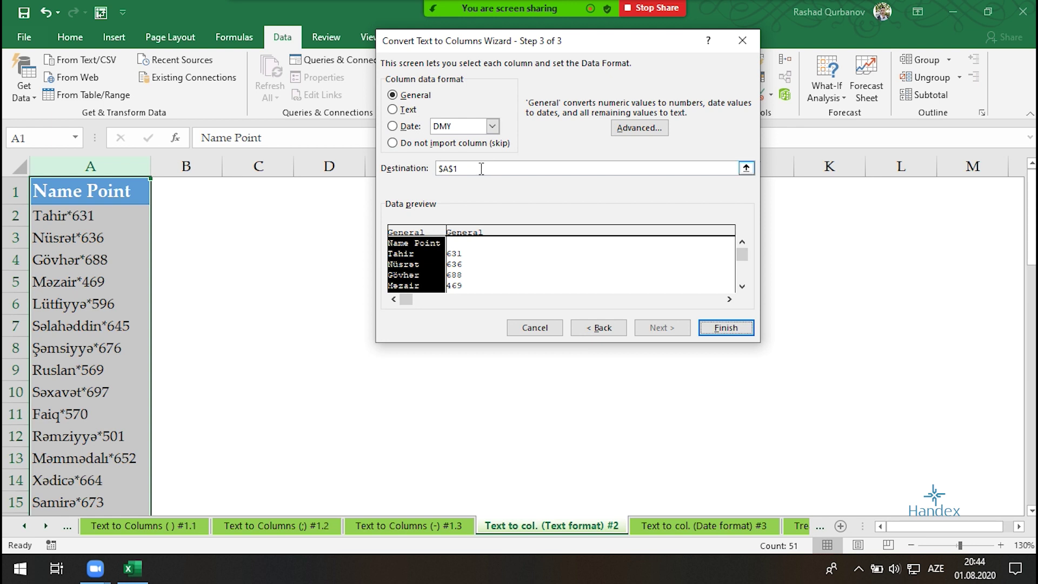
pyautogui.click(476, 248)
pyautogui.click(432, 252)
pyautogui.click(427, 144)
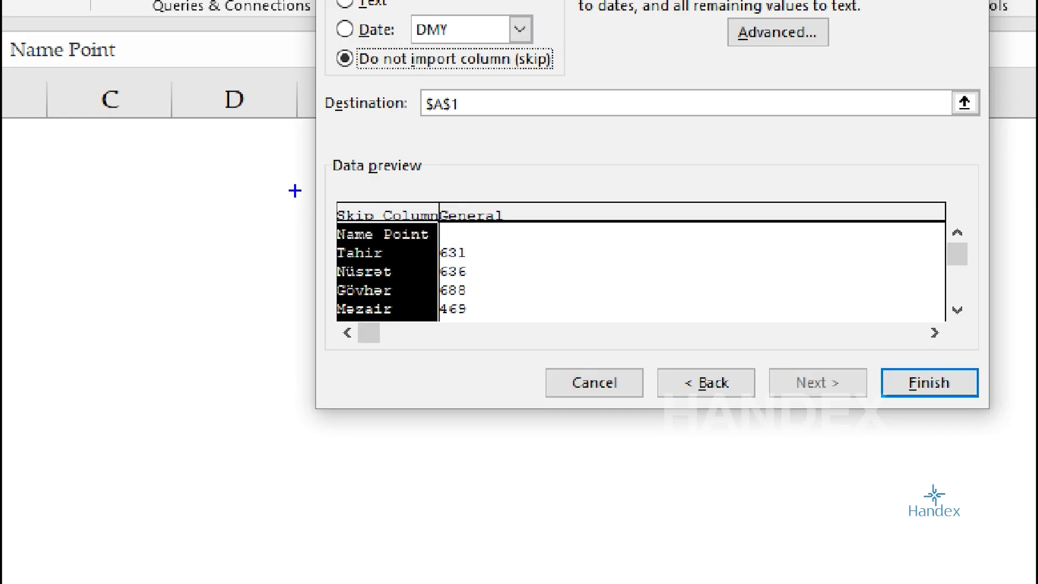
# Step: Import the points column as Text with destination $C$2, then finish the split
pyautogui.moveTo(295, 190); pyautogui.dragTo(455, 234)
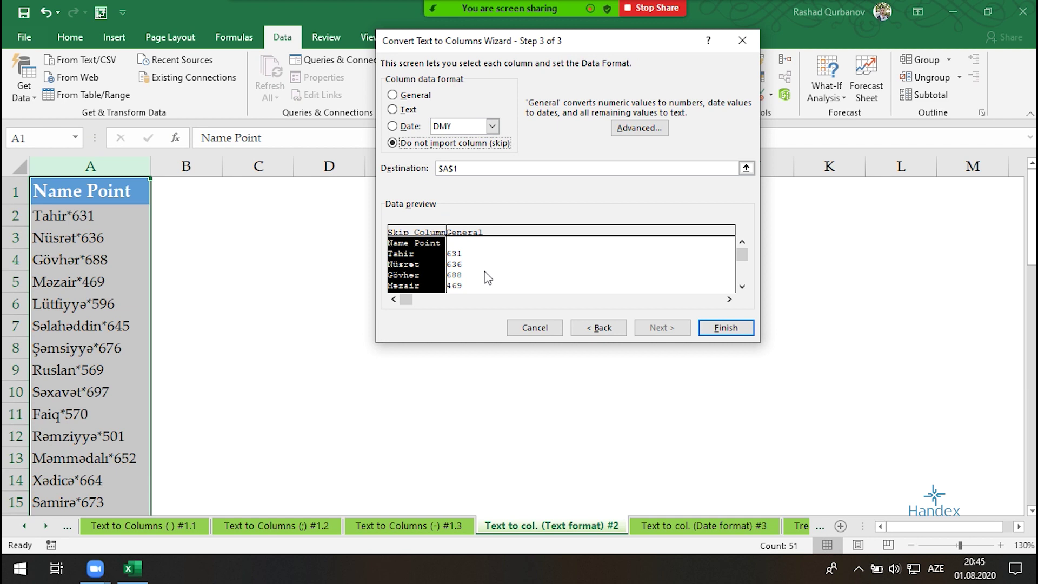
pyautogui.click(479, 249)
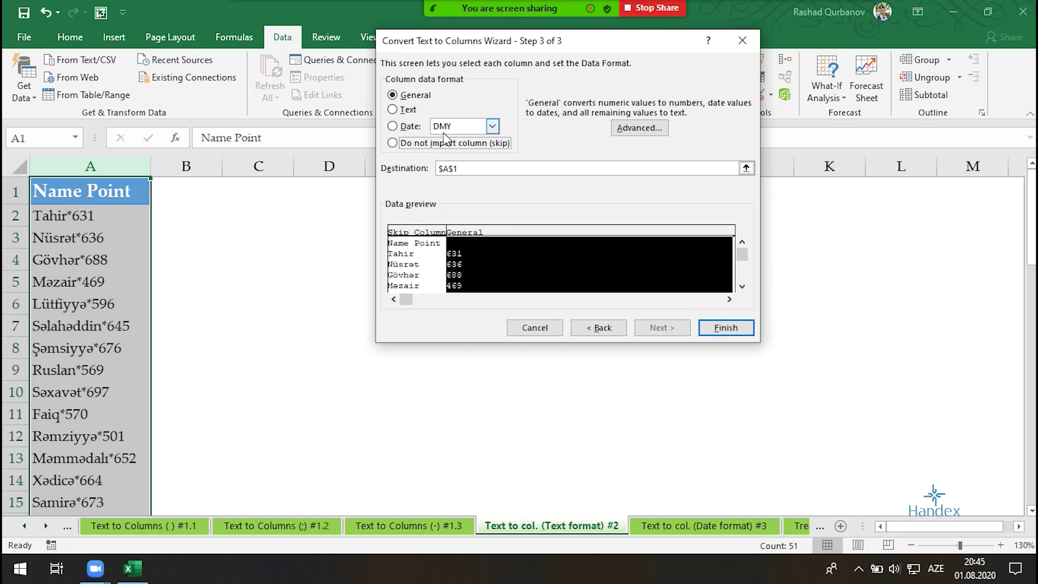
pyautogui.click(409, 109)
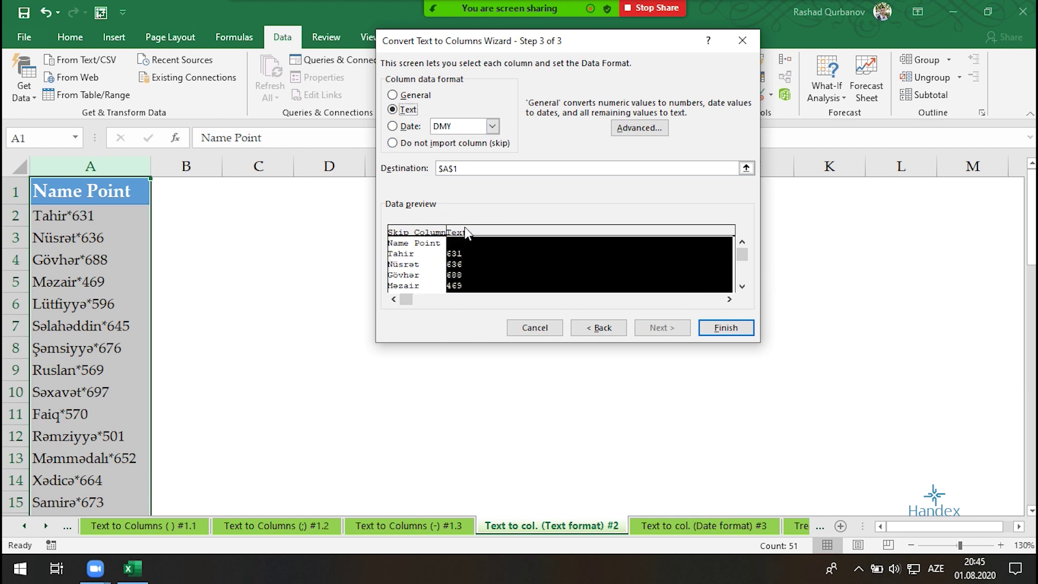
pyautogui.moveTo(492, 168); pyautogui.dragTo(443, 167)
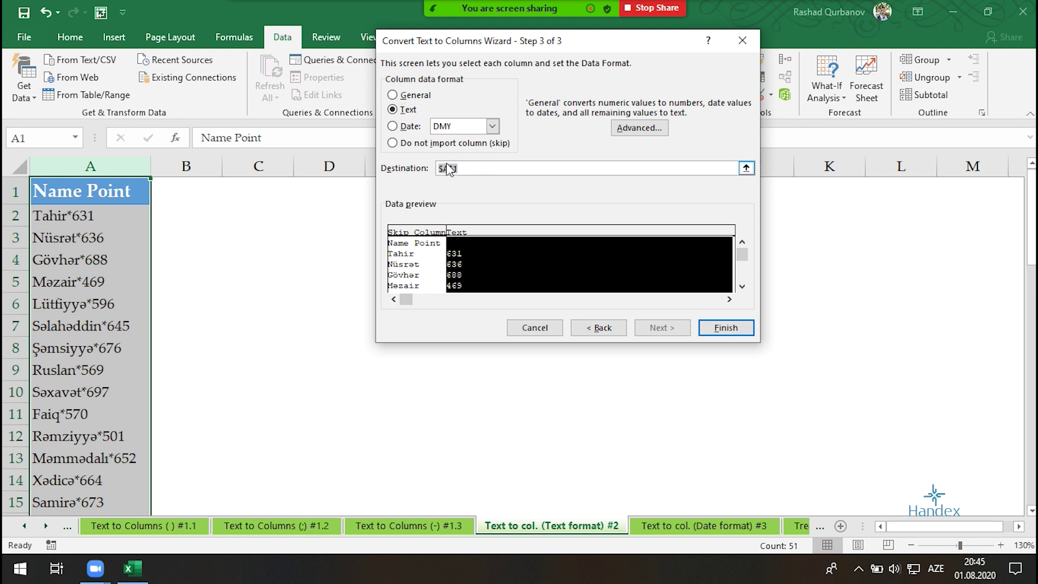
pyautogui.click(231, 207)
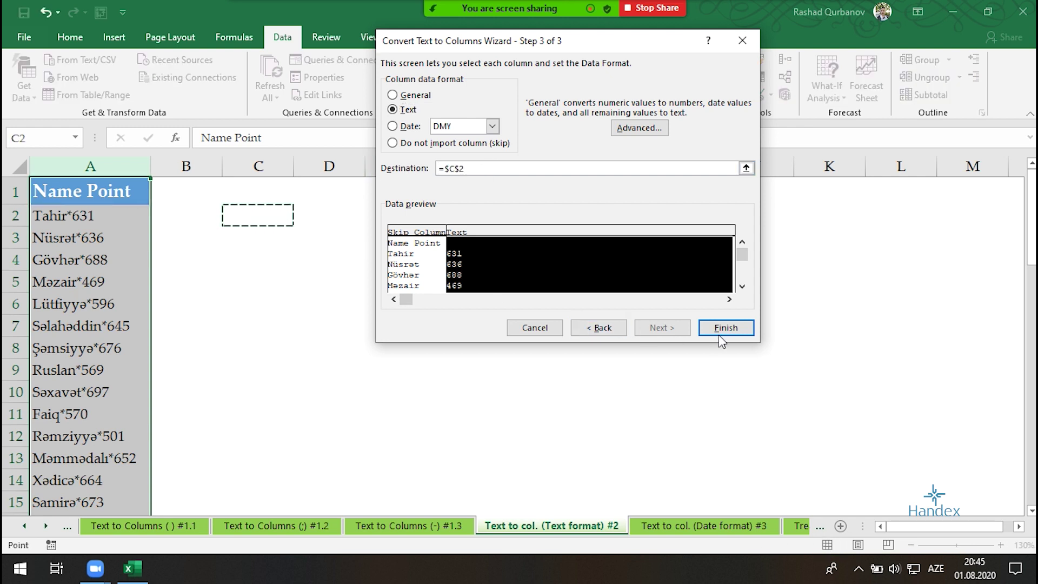
pyautogui.click(721, 327)
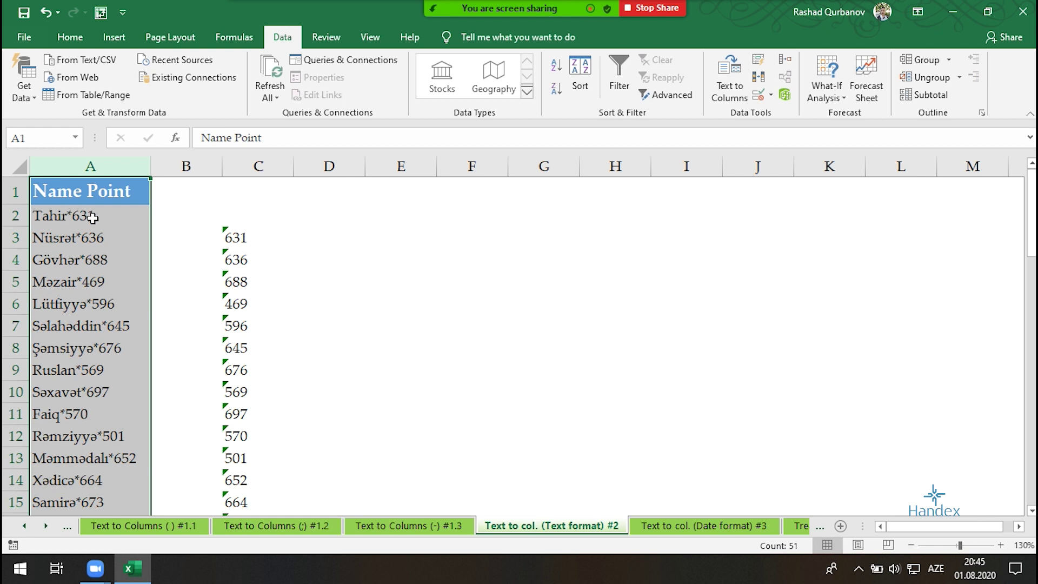
pyautogui.scroll(-5, 248, 238)
pyautogui.scroll(-4, 243, 260)
pyautogui.scroll(-3, 238, 292)
pyautogui.scroll(12, 235, 292)
pyautogui.scroll(-6, 236, 292)
pyautogui.scroll(-11, 235, 292)
pyautogui.scroll(11, 235, 292)
pyautogui.scroll(-9, 235, 293)
pyautogui.scroll(-3, 236, 281)
pyautogui.scroll(3, 235, 297)
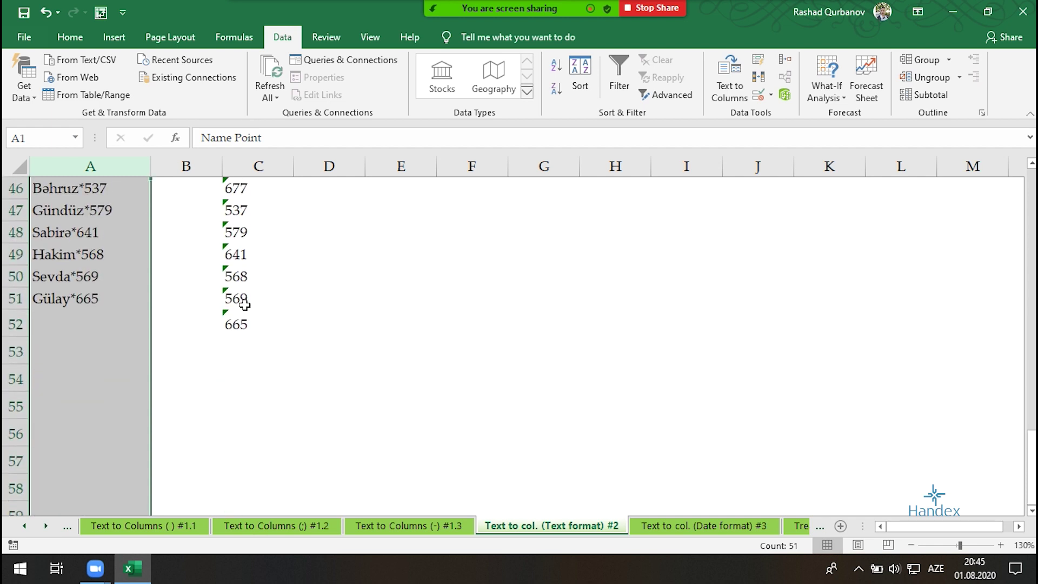
pyautogui.click(239, 341)
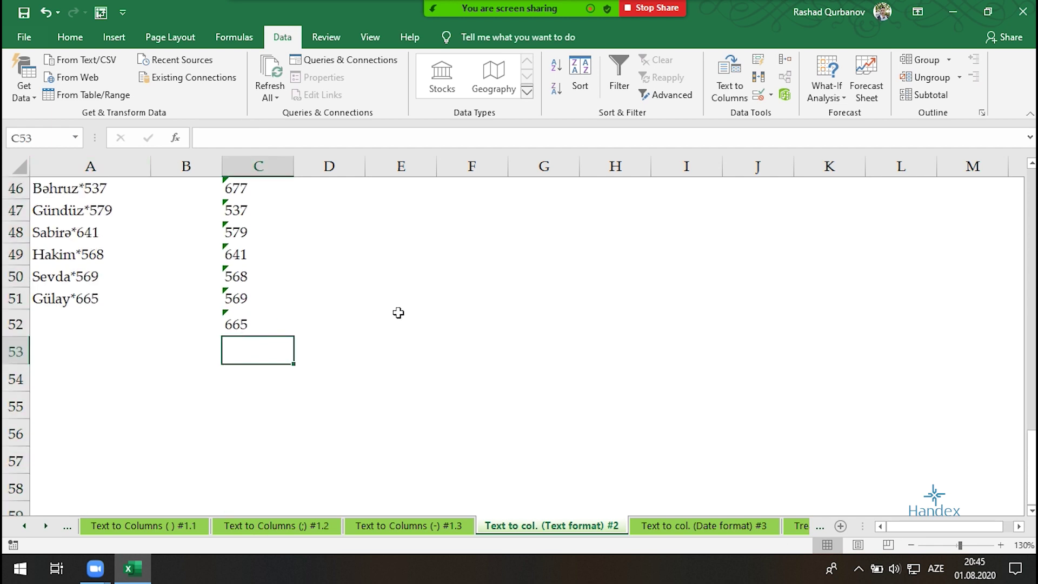
# Step: Enter =SUM(C3:C52) in C53, which returns 0 for the text-stored points
pyautogui.write('=SUM()')
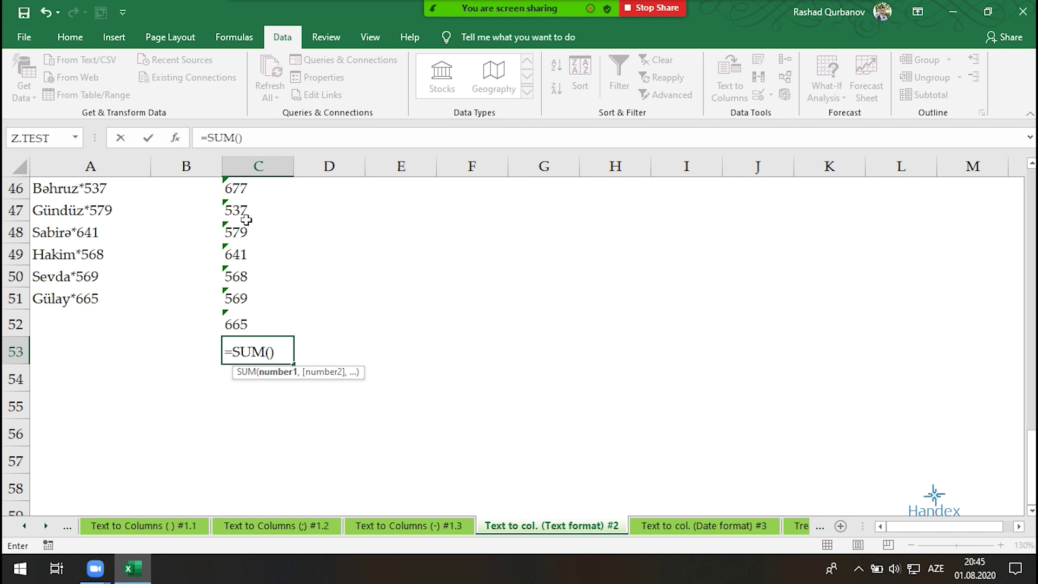
pyautogui.scroll(8, 262, 336)
pyautogui.scroll(-8, 261, 367)
pyautogui.moveTo(237, 324)
pyautogui.mouseDown()
pyautogui.moveTo(244, 97)
pyautogui.moveTo(248, 205)
pyautogui.mouseUp()
pyautogui.press('Return')
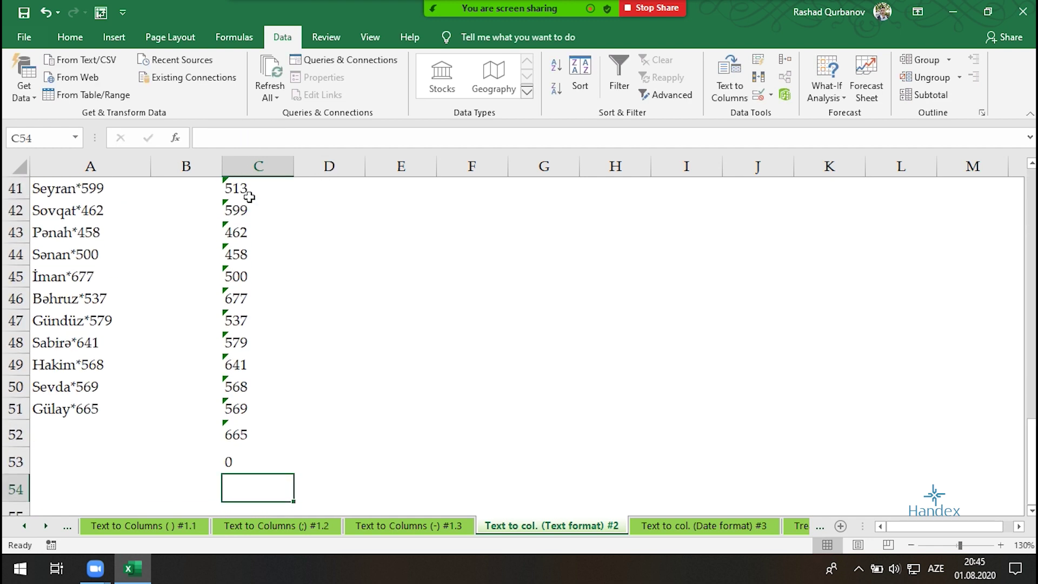
pyautogui.scroll(-3, 254, 276)
pyautogui.click(282, 266)
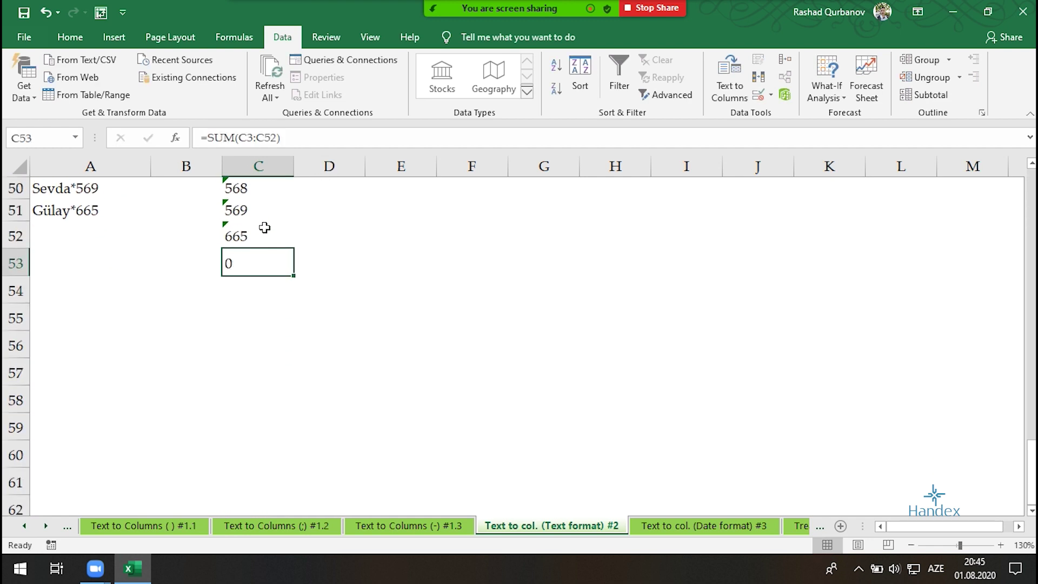
pyautogui.scroll(9, 275, 232)
pyautogui.scroll(7, 280, 239)
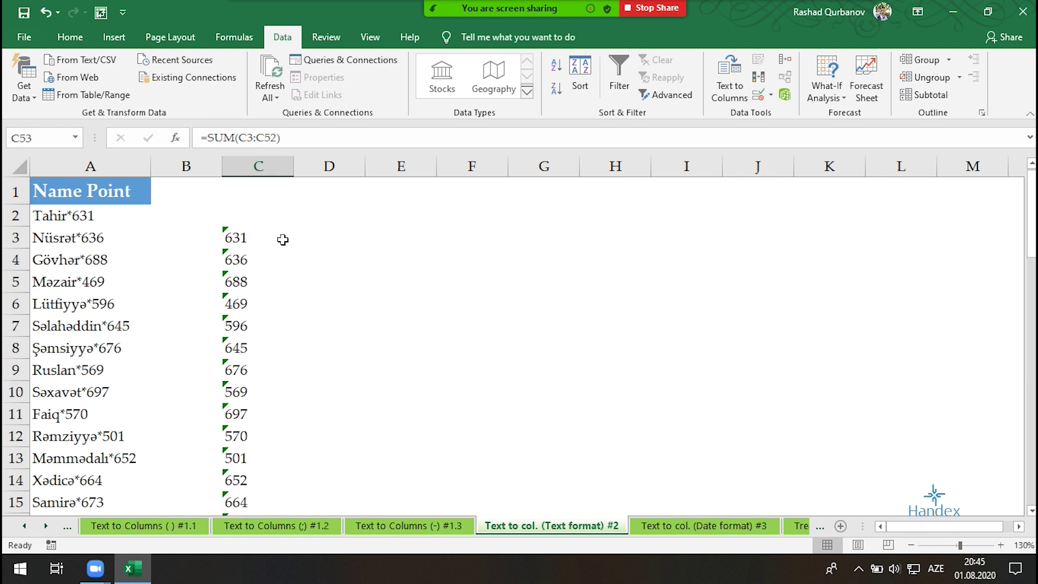
# Step: Delete the point values from column C and select column A
pyautogui.click(241, 161)
pyautogui.press('Delete')
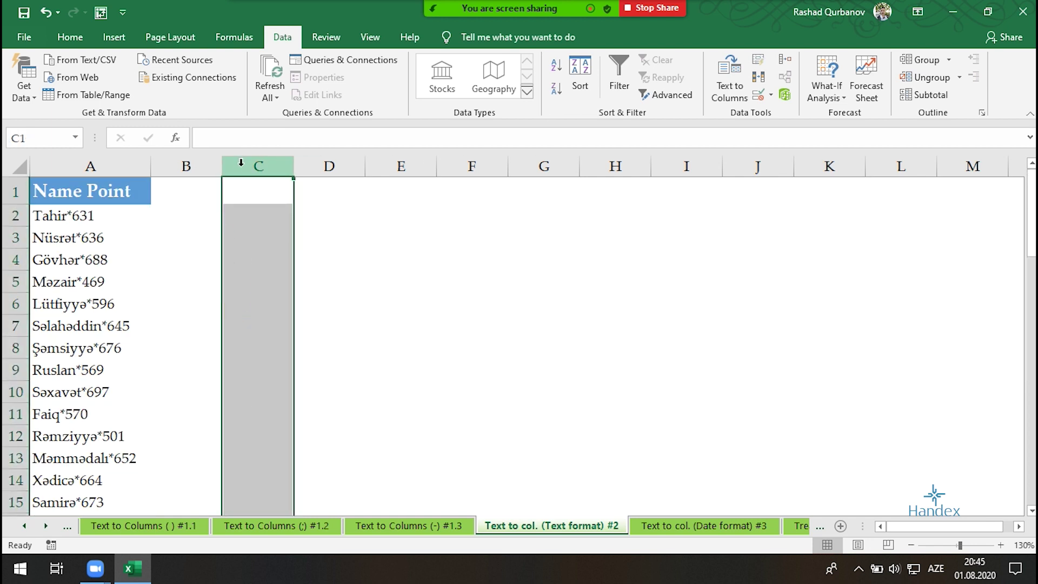
pyautogui.click(74, 160)
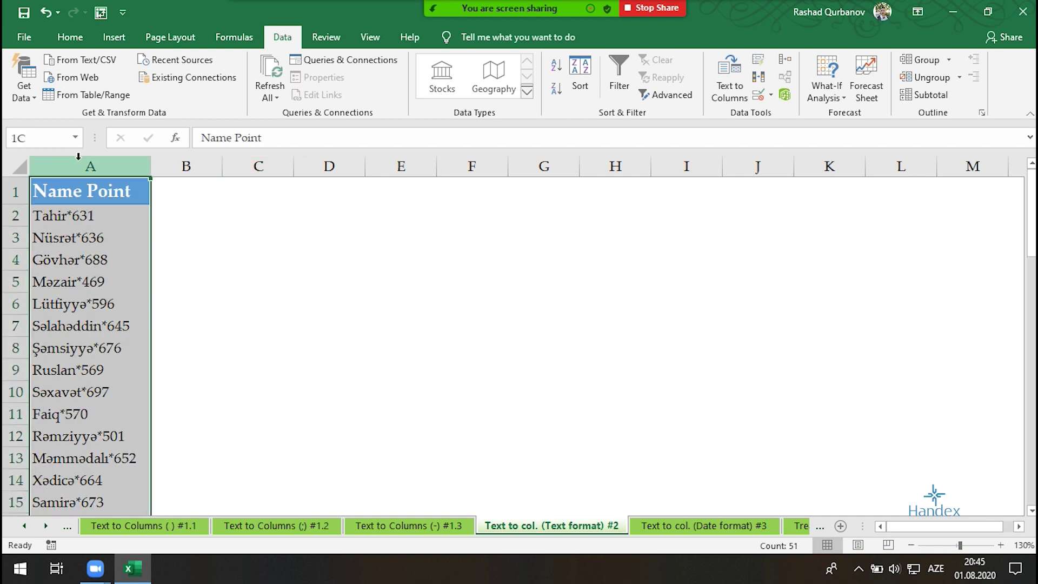
# Step: Reopen and cancel Text to Columns, then switch to the Text to col. (Date format) #3 sheet
pyautogui.click(740, 99)
pyautogui.click(662, 327)
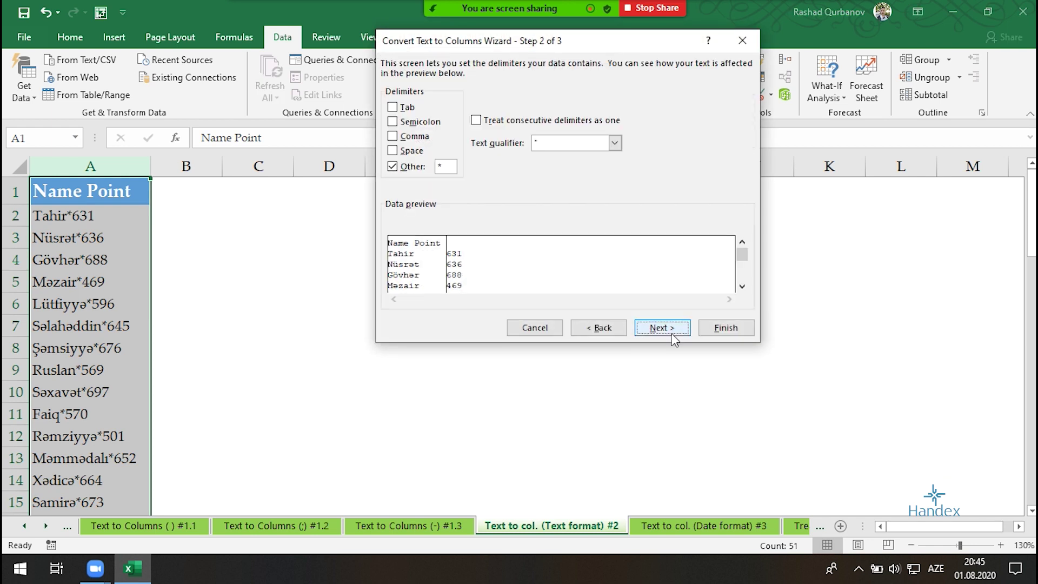
pyautogui.click(669, 330)
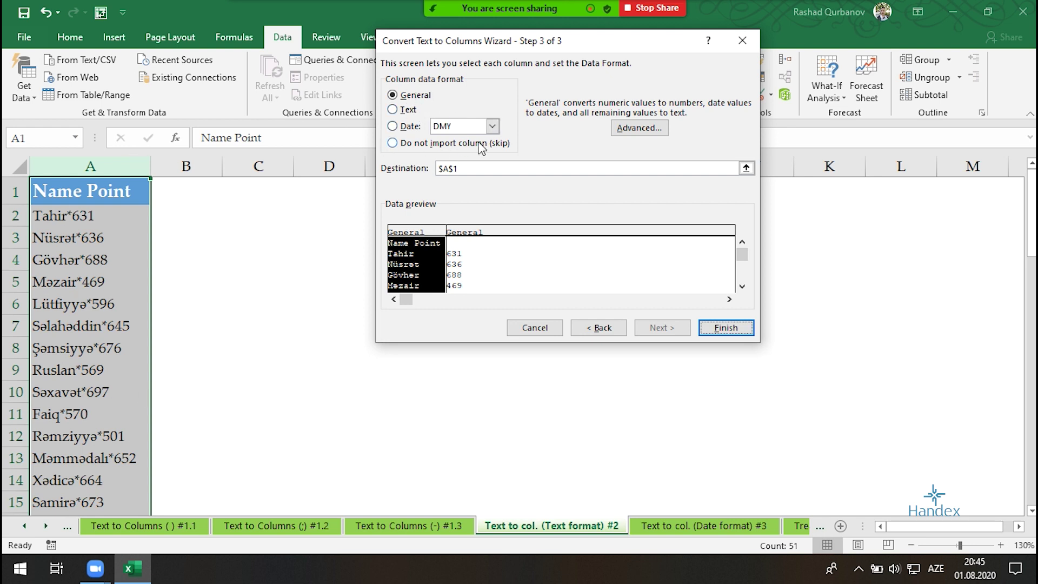
pyautogui.press('Escape')
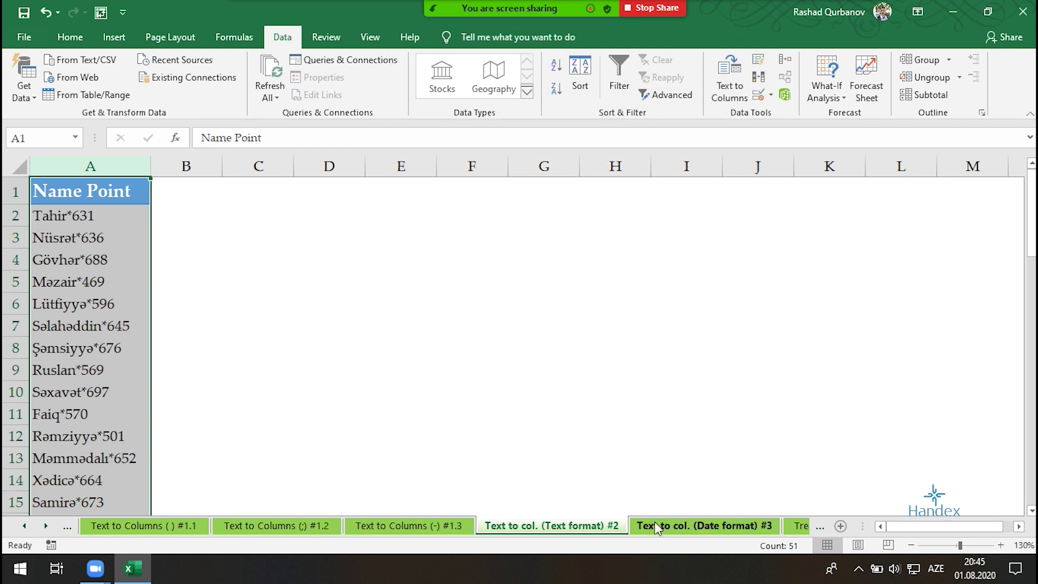
pyautogui.click(655, 527)
pyautogui.scroll(6, 95, 206)
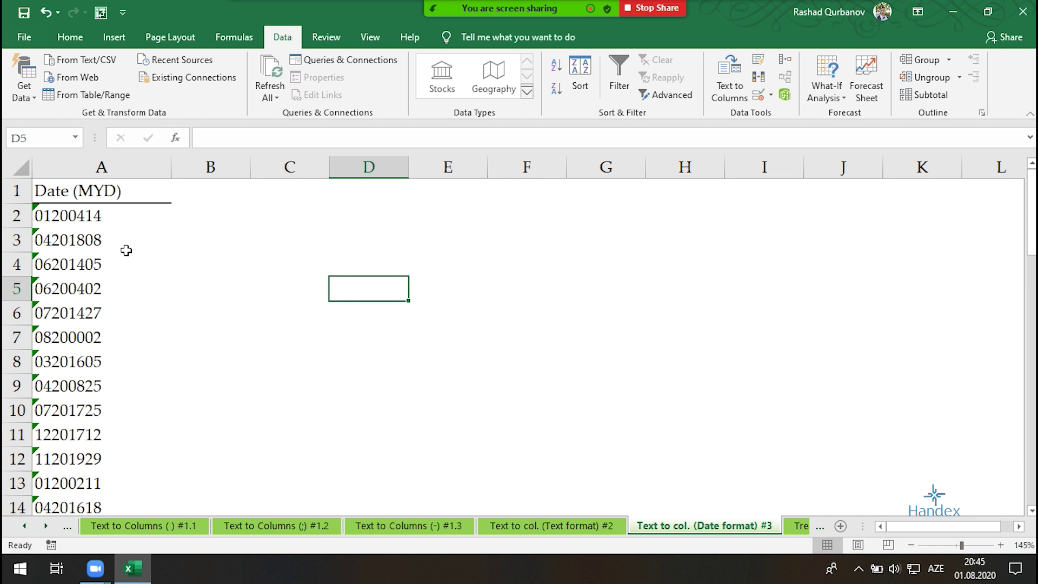
pyautogui.scroll(-2, 126, 250)
pyautogui.scroll(-4, 116, 301)
pyautogui.scroll(6, 121, 296)
pyautogui.scroll(-3, 108, 280)
pyautogui.scroll(-1, 108, 281)
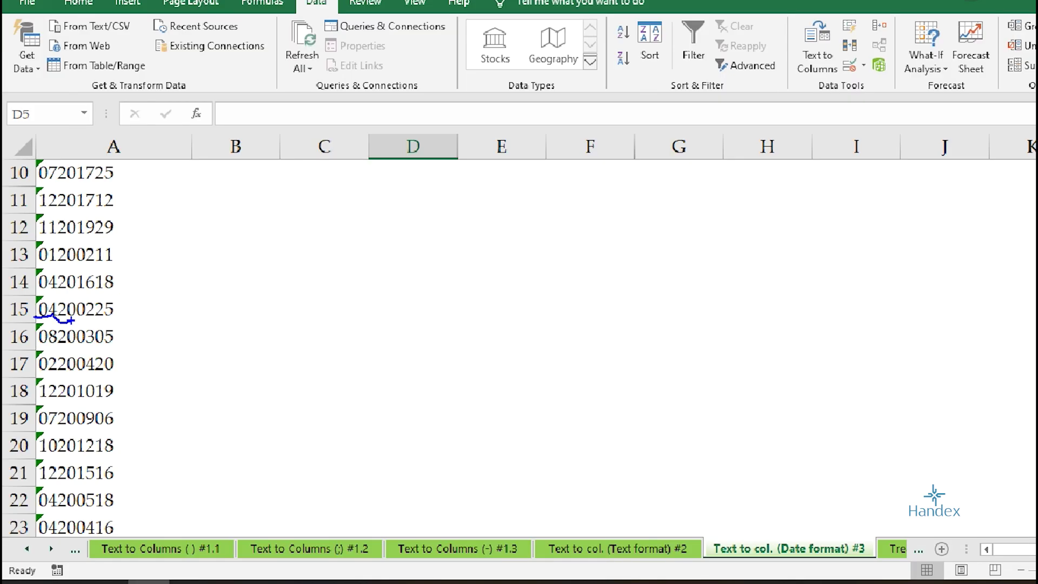
pyautogui.scroll(3, 55, 305)
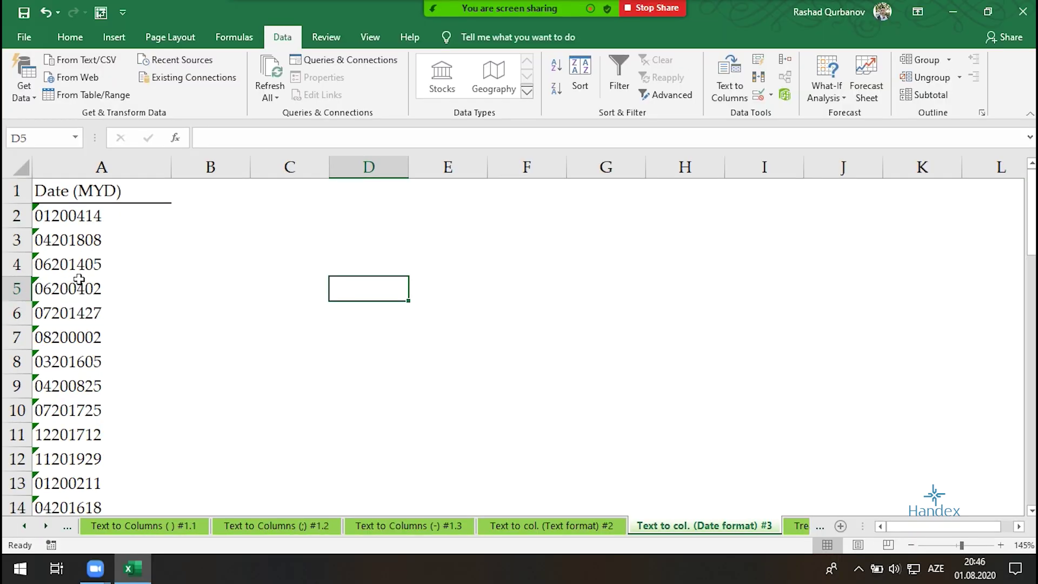
# Step: Inspect the text-stored MYD codes, such as 06200402, and select the Date (MYD) header
pyautogui.click(77, 212)
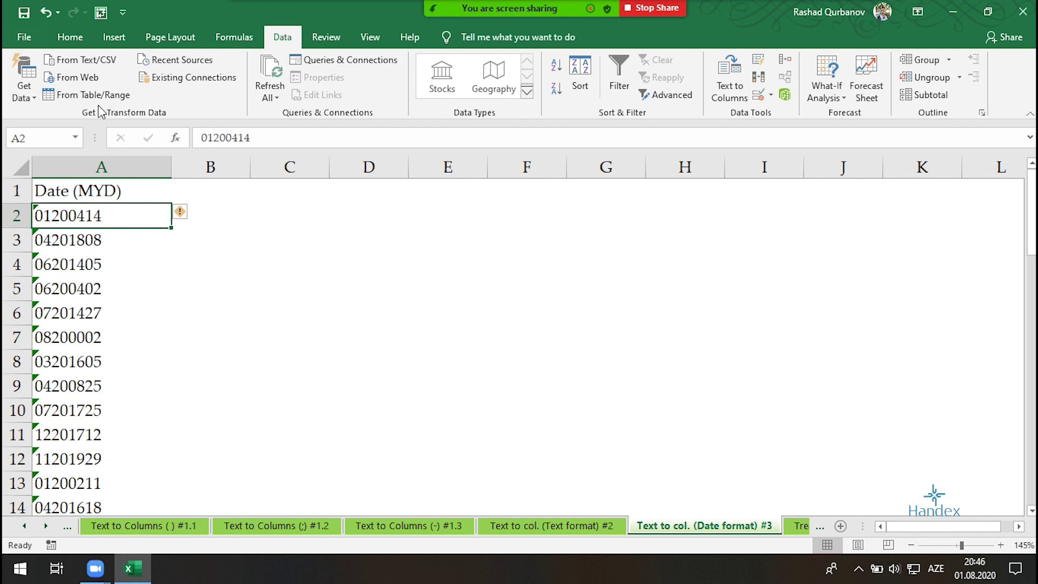
pyautogui.click(70, 37)
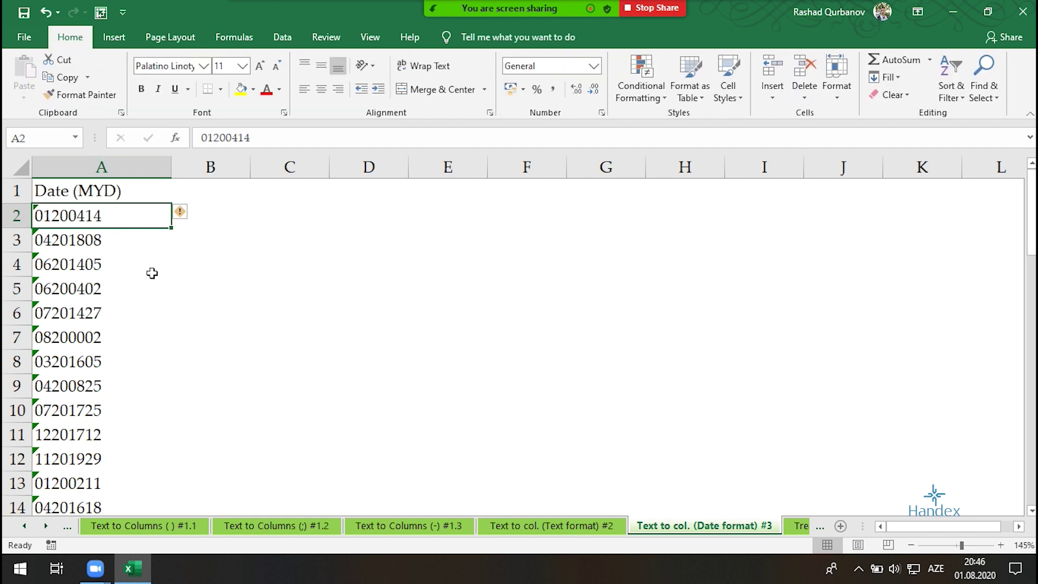
pyautogui.click(77, 246)
pyautogui.click(91, 295)
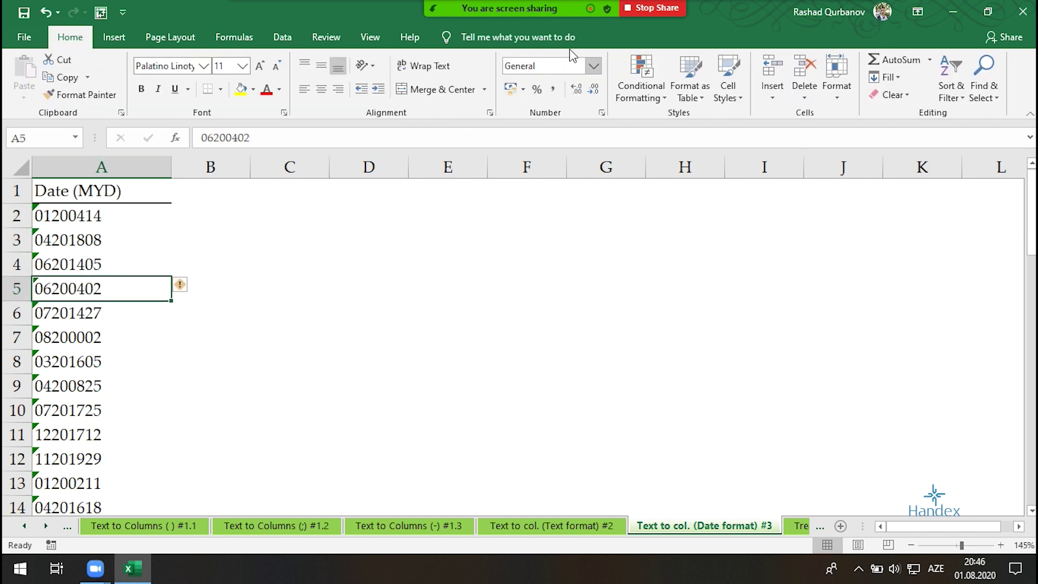
pyautogui.press('Up')
pyautogui.click(129, 187)
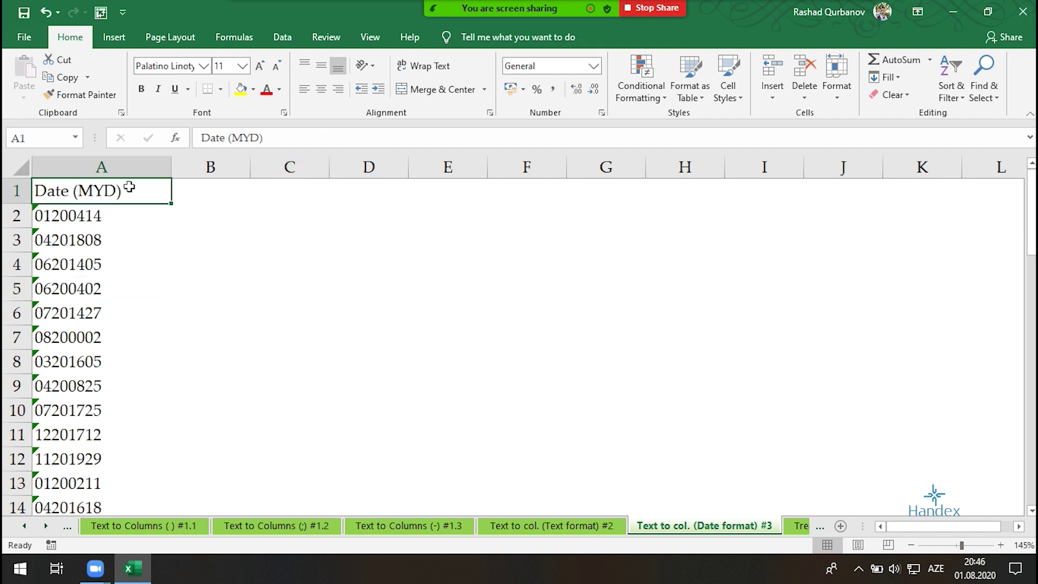
# Step: Open the Date (MYD) filter options, close them without filtering, and select B2
pyautogui.click(164, 195)
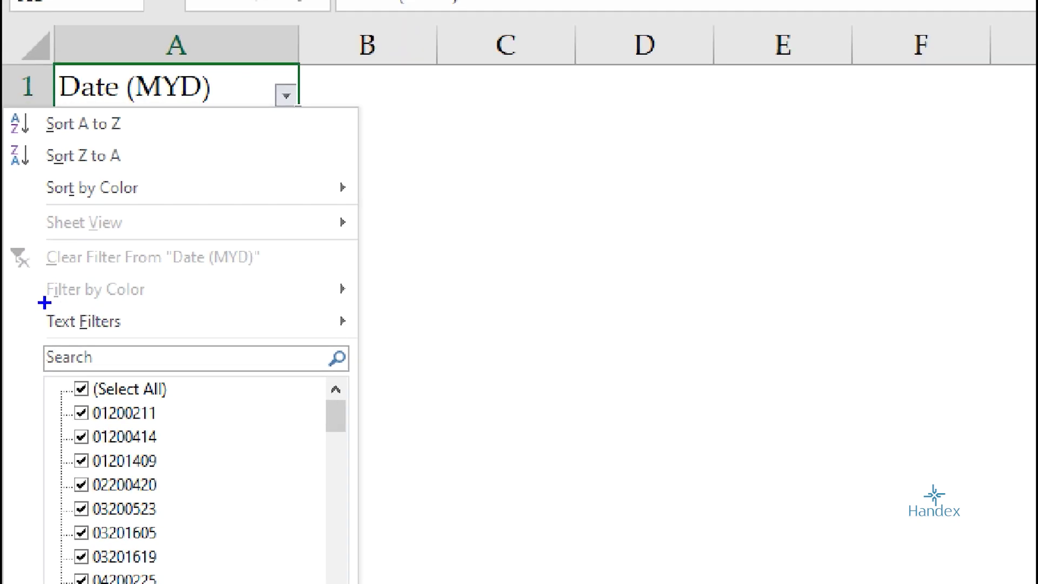
pyautogui.moveTo(17, 301); pyautogui.dragTo(186, 354)
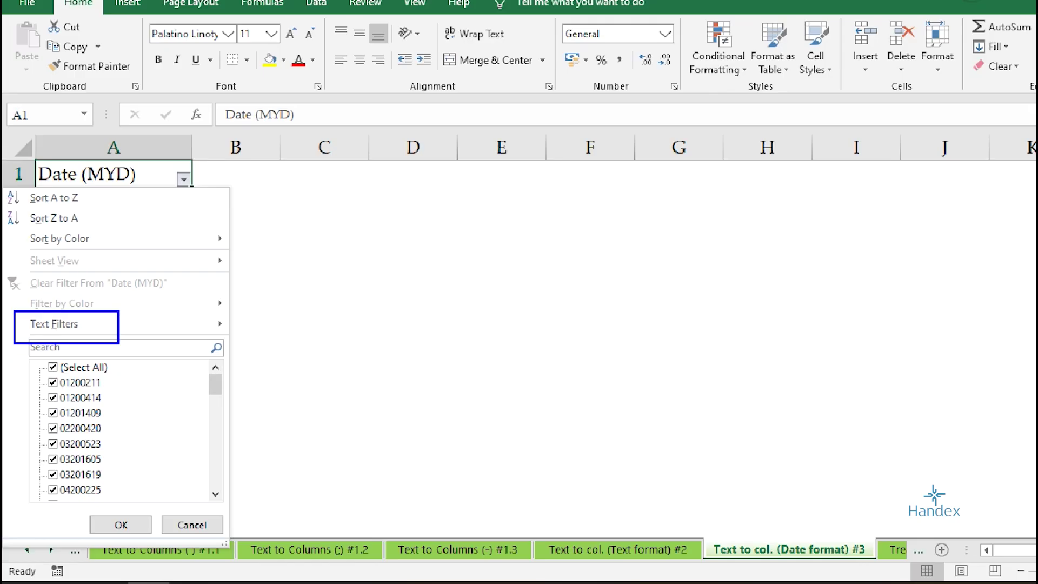
pyautogui.press('Escape')
pyautogui.click(81, 234)
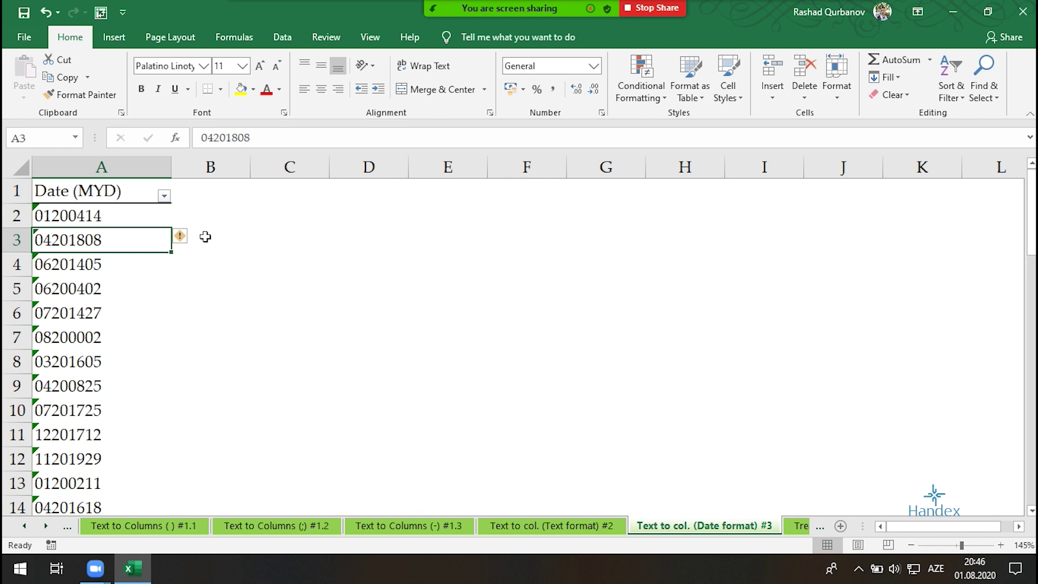
pyautogui.click(240, 213)
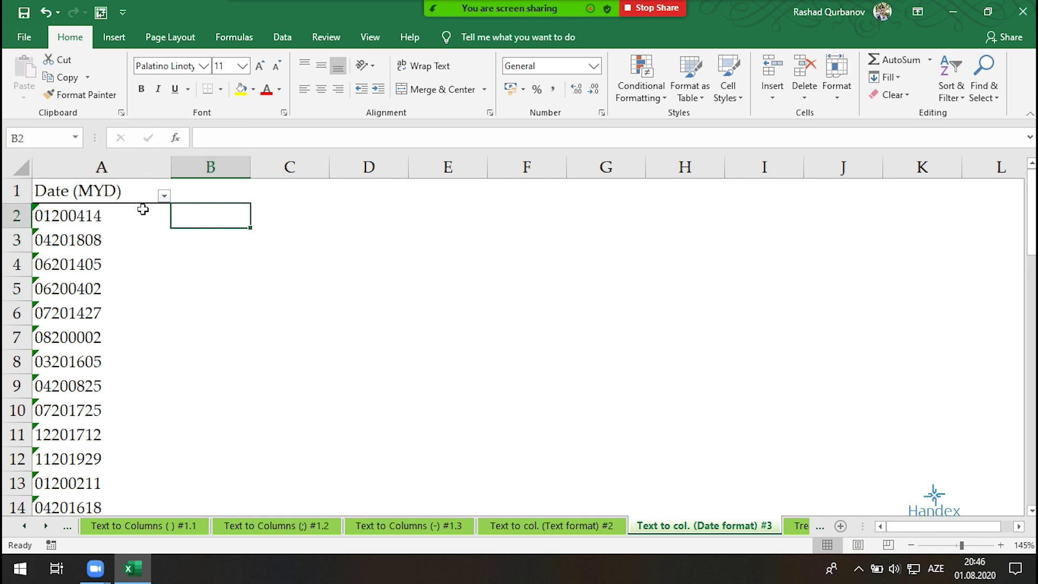
pyautogui.write('=ye')
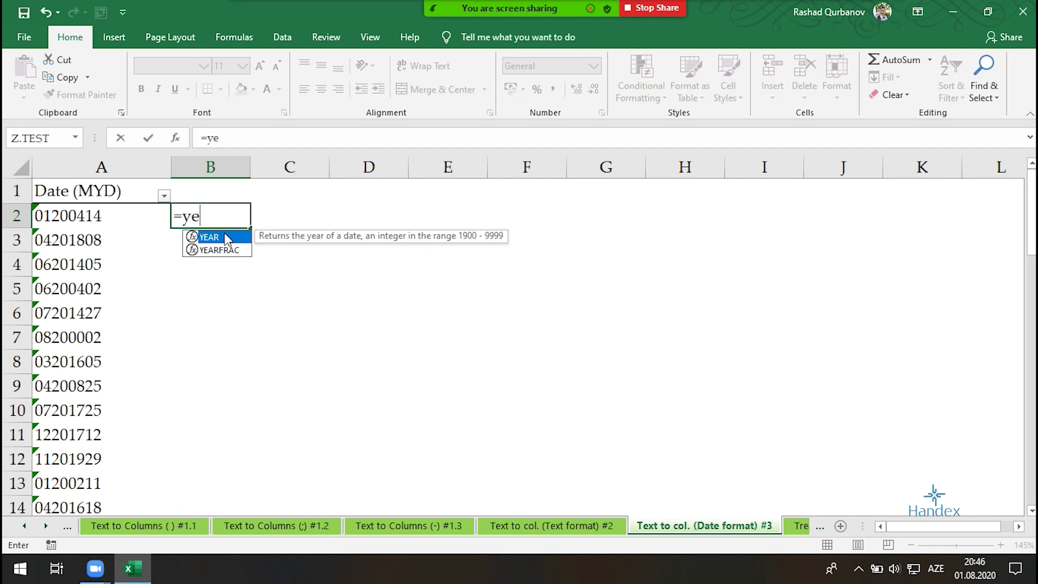
pyautogui.press('Tab')
pyautogui.write('A2')
pyautogui.press('Return')
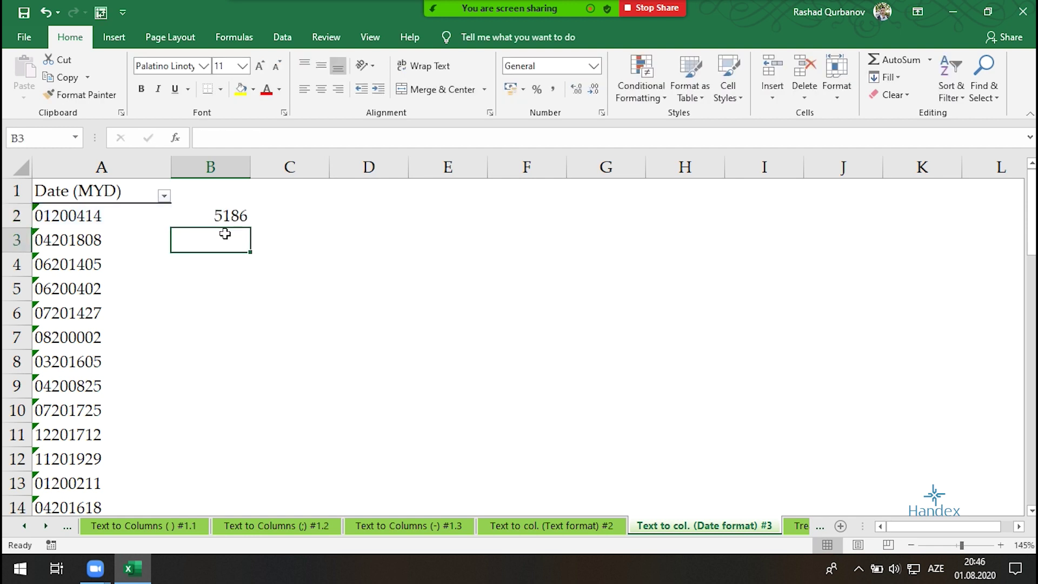
pyautogui.click(238, 214)
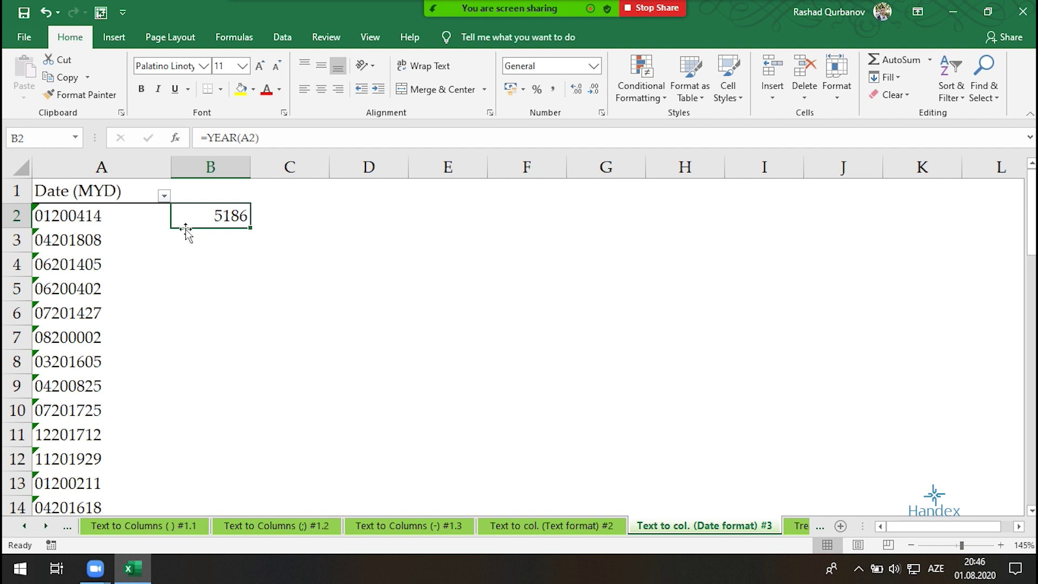
pyautogui.press('Delete')
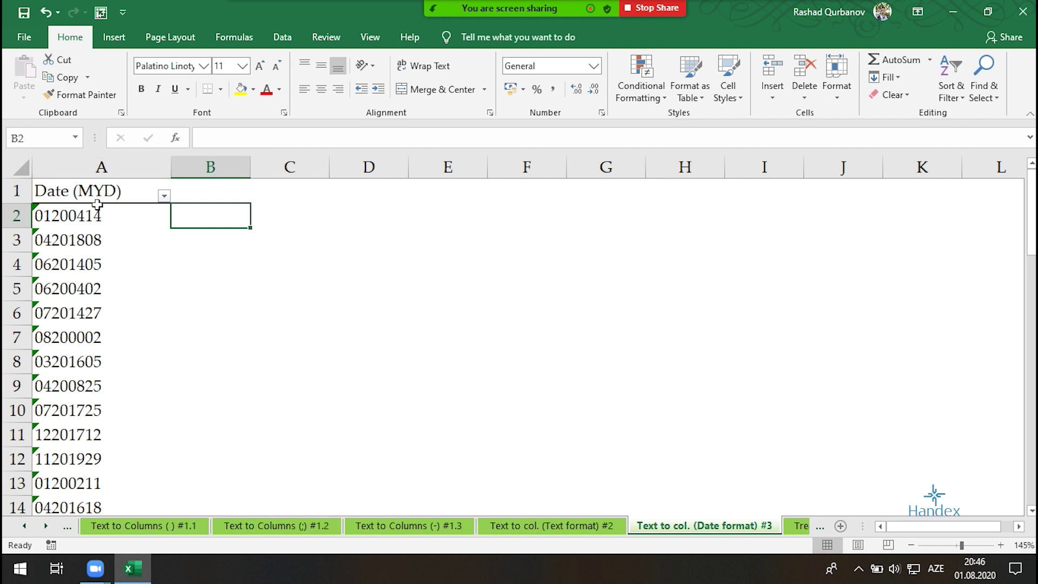
pyautogui.click(108, 169)
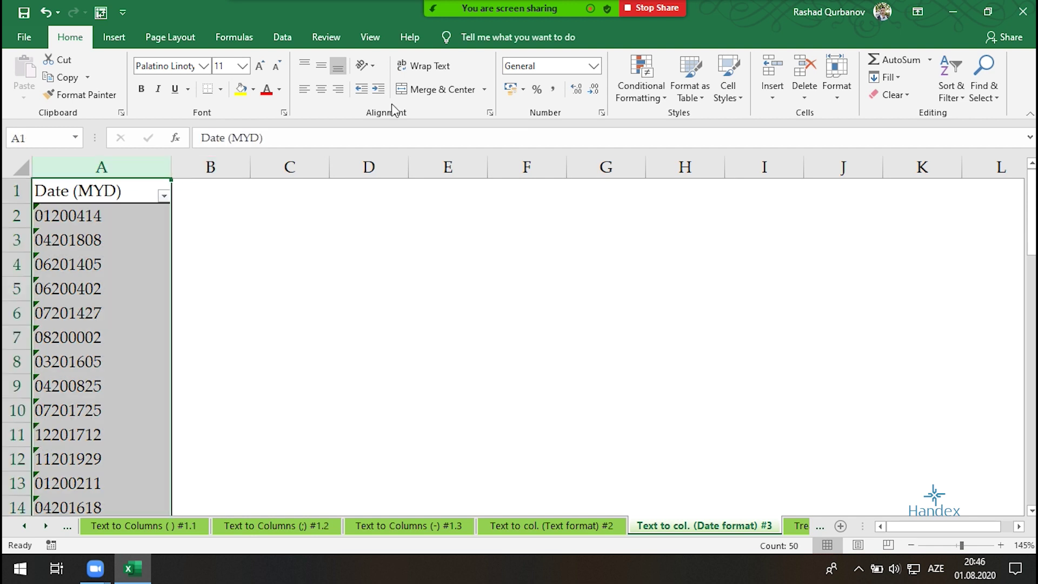
# Step: Start Text to Columns on the codes using the Tab delimiter instead of Other
pyautogui.click(282, 37)
pyautogui.click(744, 94)
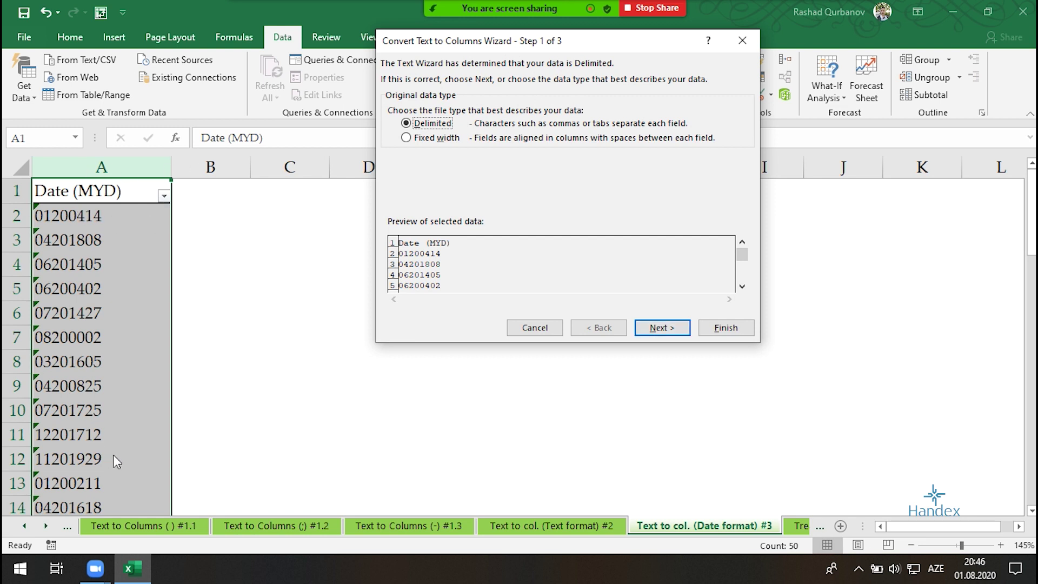
pyautogui.click(676, 331)
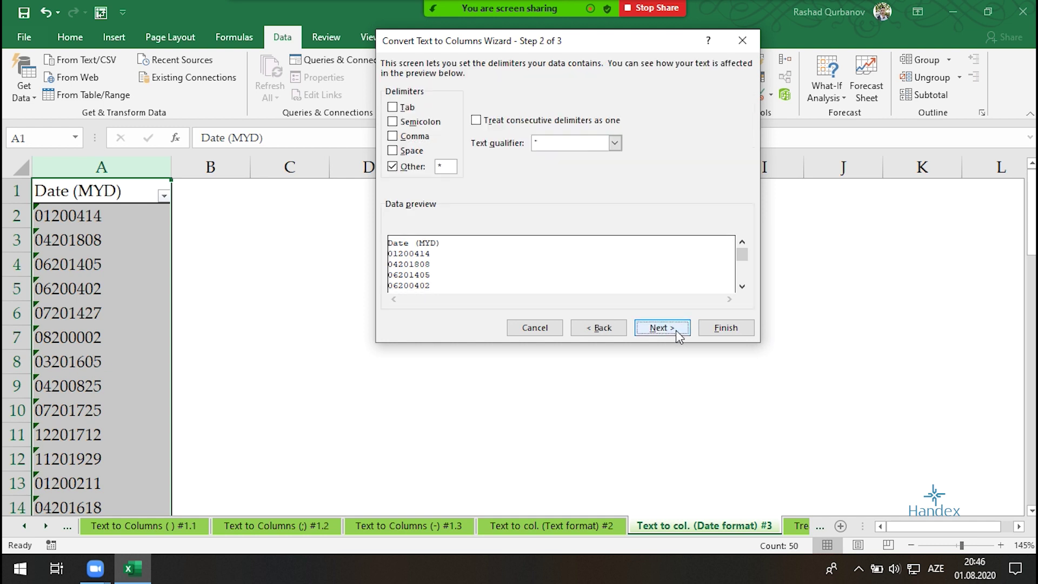
pyautogui.click(406, 167)
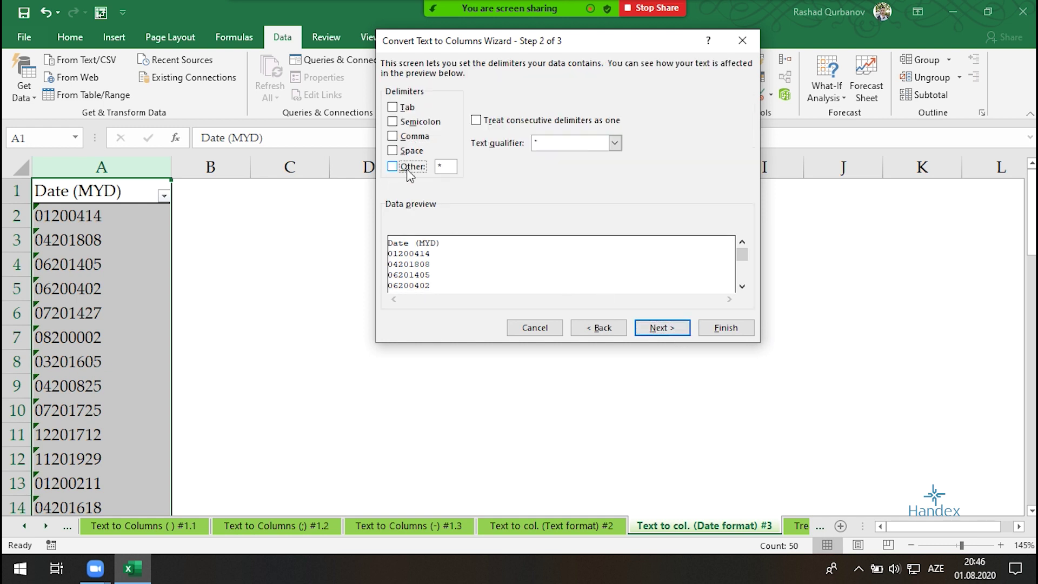
pyautogui.click(403, 107)
pyautogui.click(663, 327)
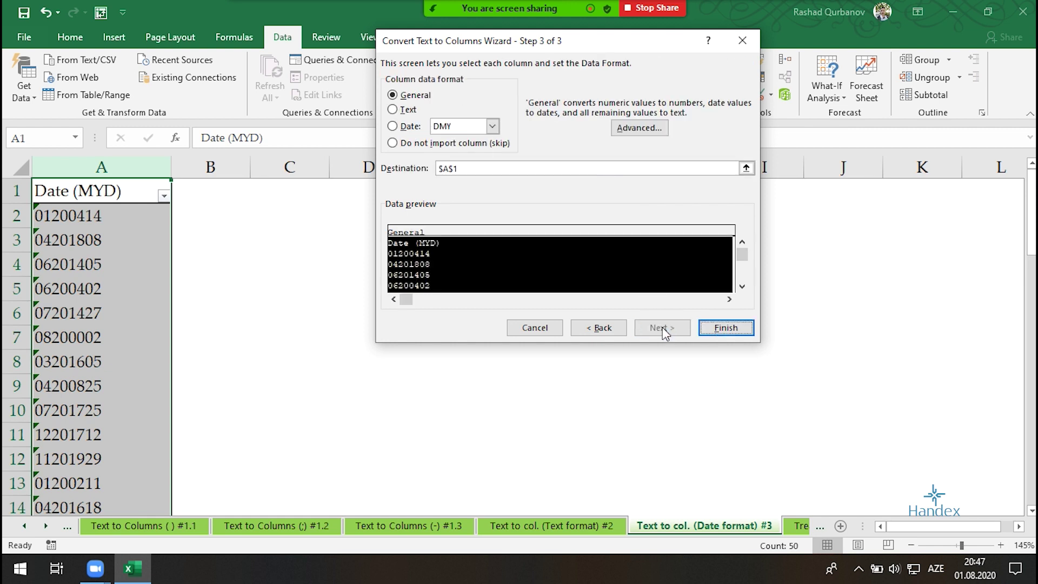
# Step: Set the column format to Date with MYD order and finish the conversion
pyautogui.click(407, 126)
pyautogui.click(460, 126)
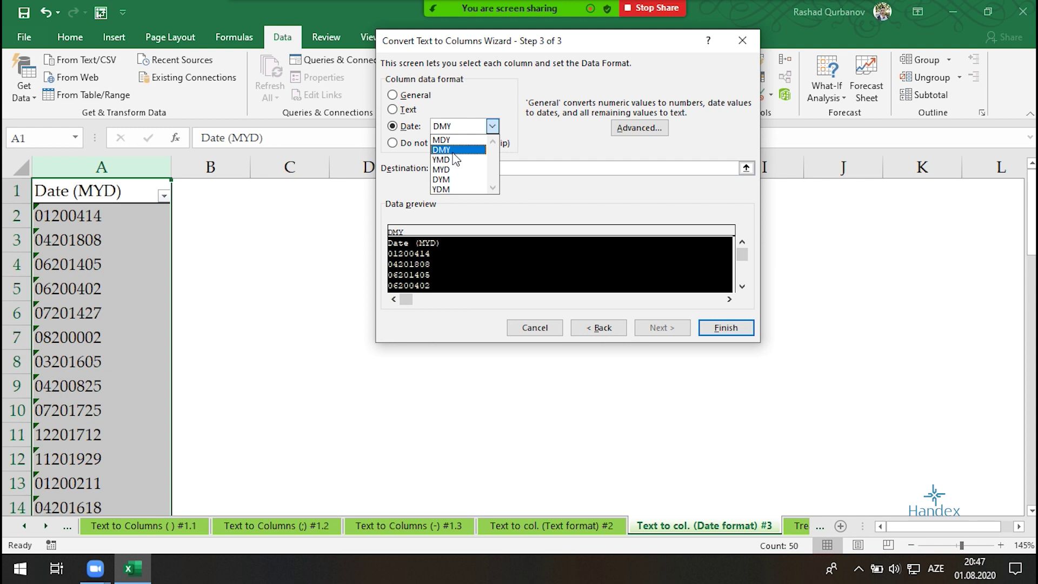
pyautogui.moveTo(461, 116); pyautogui.dragTo(432, 142)
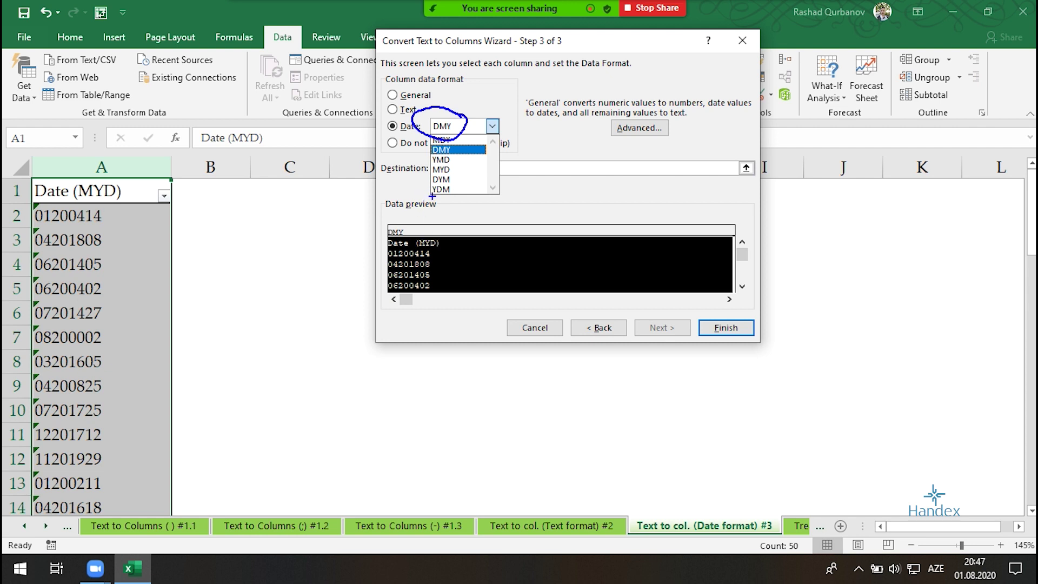
pyautogui.moveTo(436, 194); pyautogui.dragTo(480, 198)
pyautogui.moveTo(54, 223); pyautogui.dragTo(113, 225)
pyautogui.click(492, 126)
pyautogui.click(460, 169)
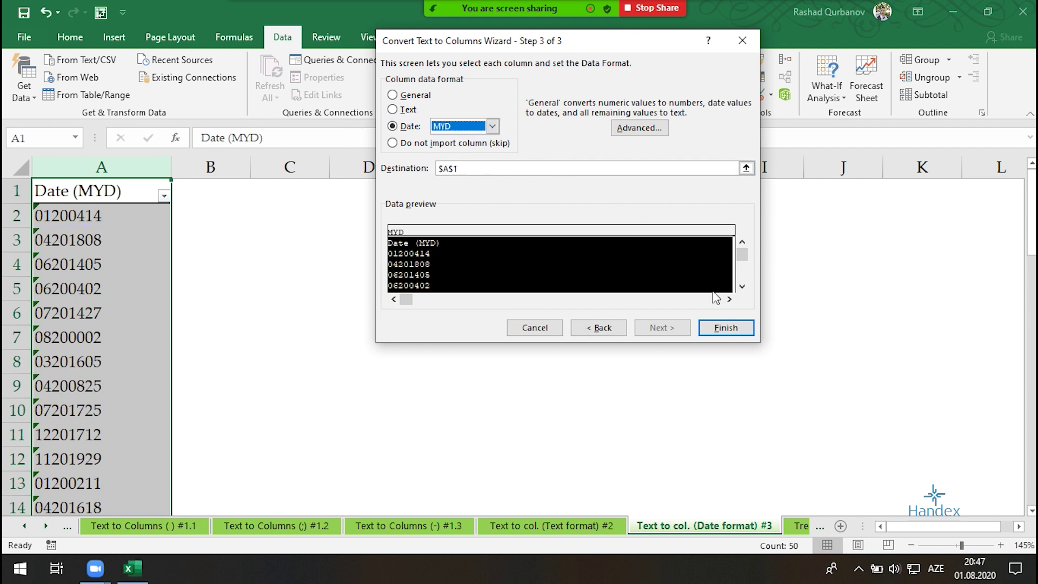
pyautogui.click(741, 326)
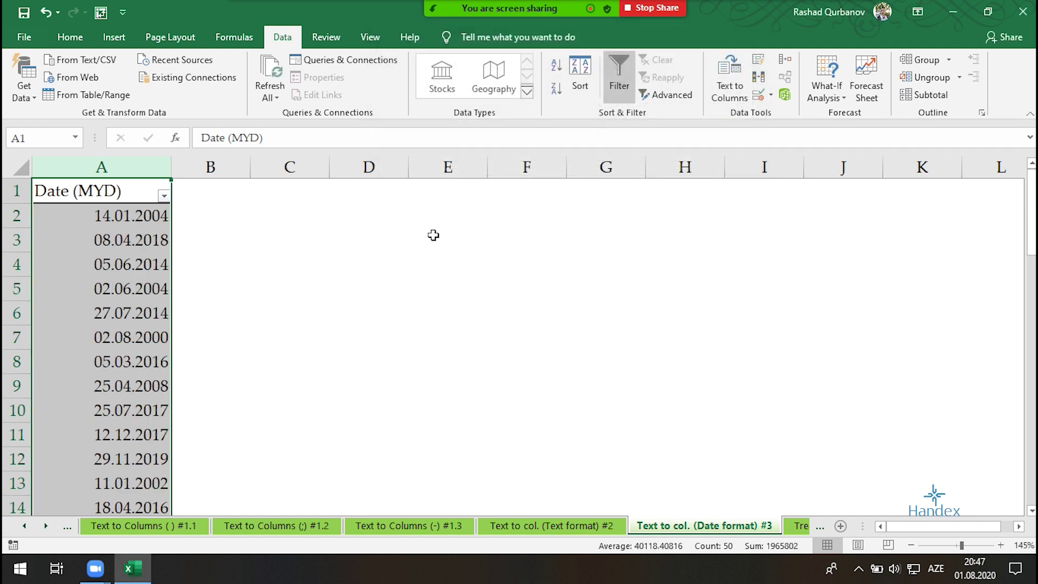
pyautogui.scroll(-3, 144, 208)
pyautogui.scroll(-5, 126, 281)
pyautogui.scroll(-4, 126, 282)
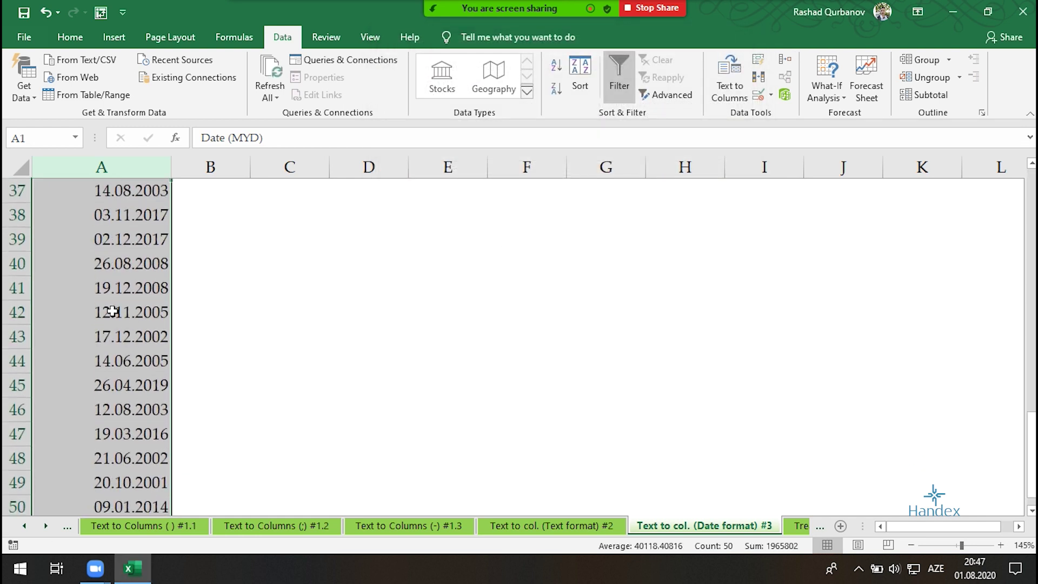
pyautogui.scroll(12, 108, 259)
pyautogui.click(161, 194)
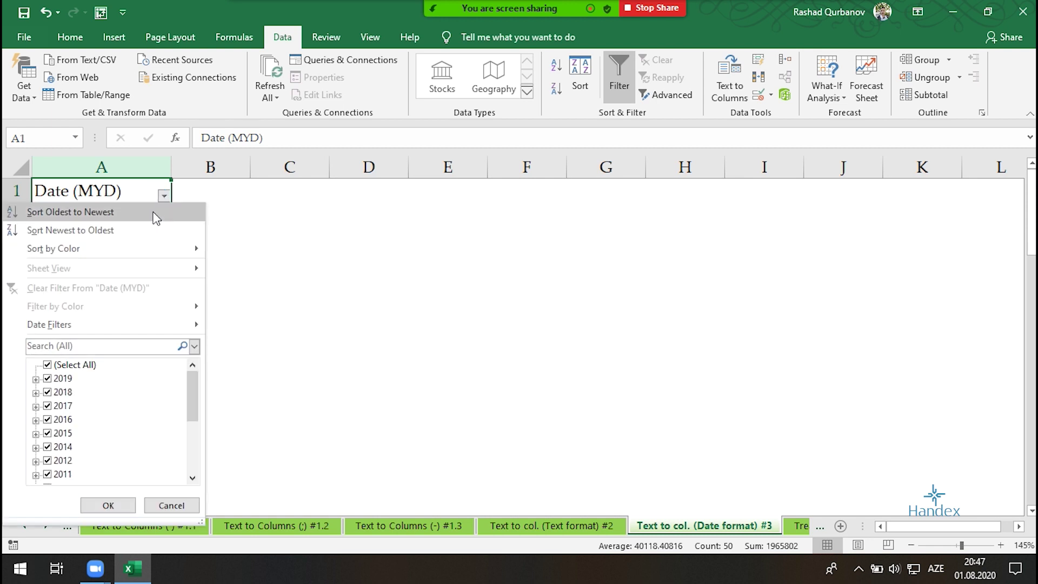
pyautogui.press('Escape')
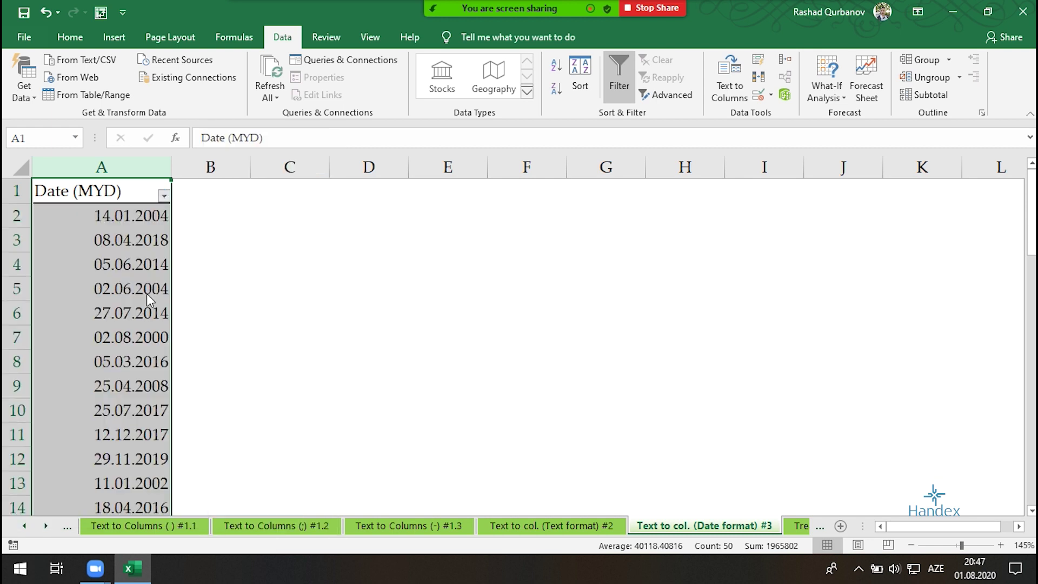
pyautogui.click(135, 289)
pyautogui.click(73, 36)
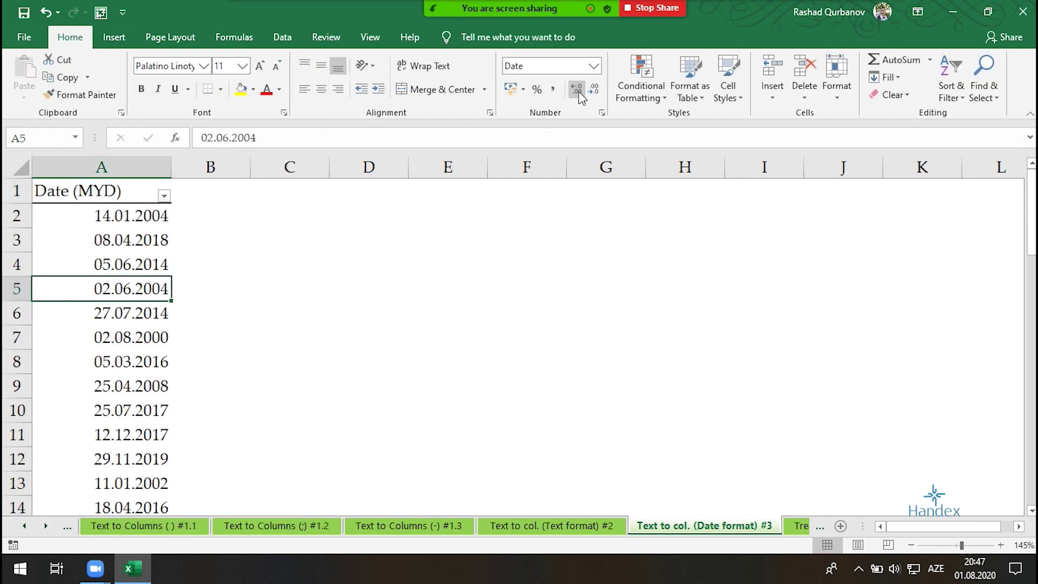